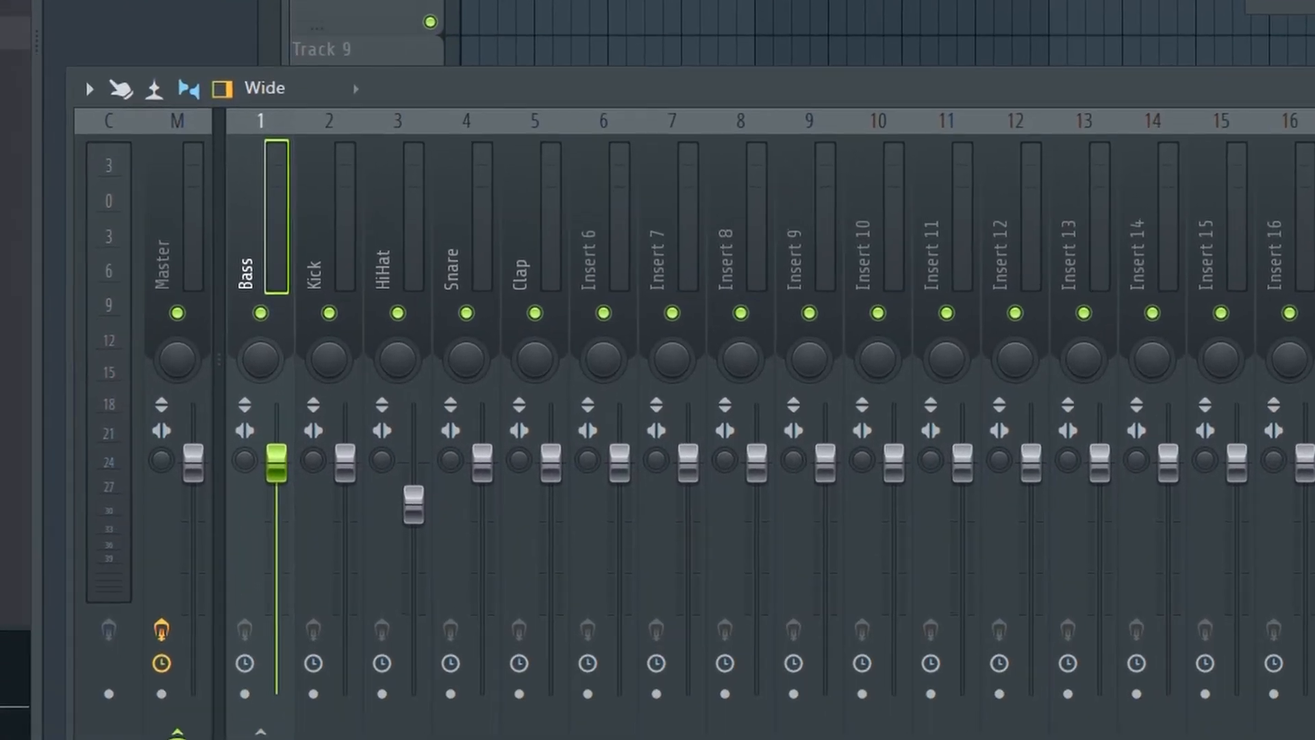
Play the song and route the Kick mixer track as a sidechain into the Bass track.
{"action": "key", "text": "space"}
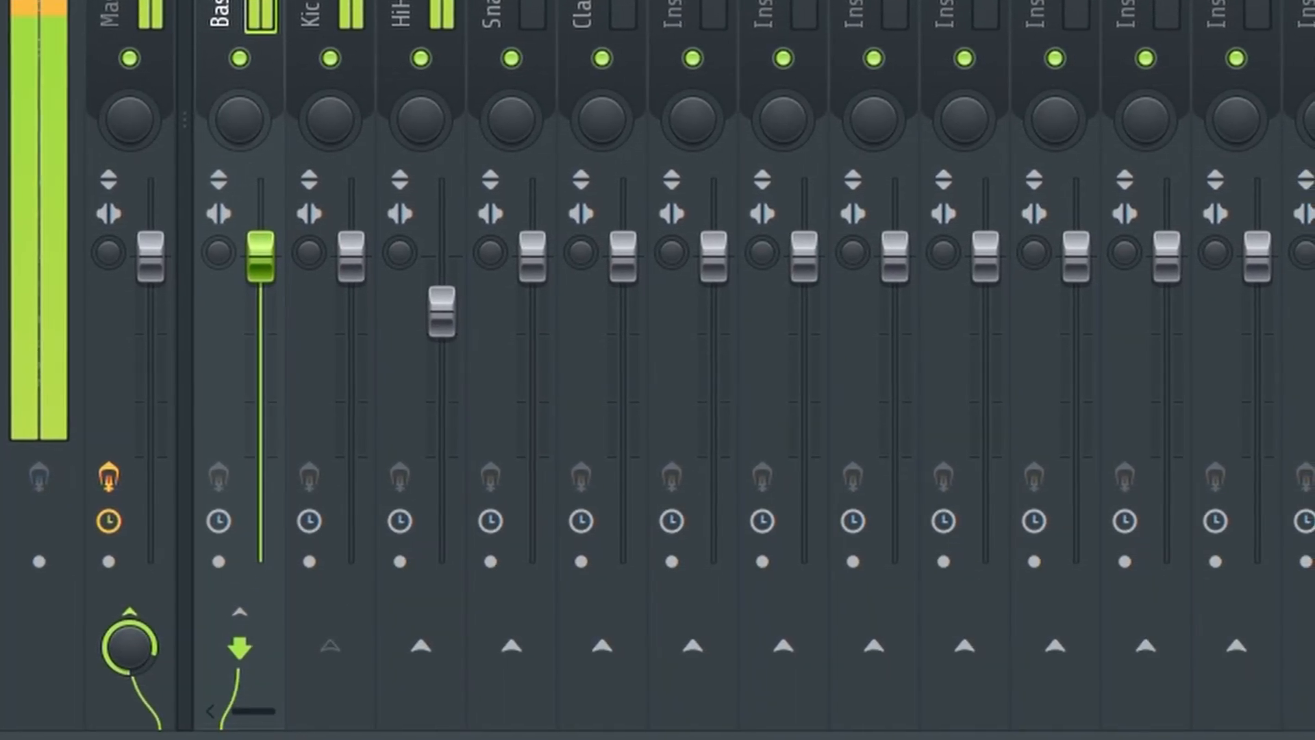
{"action": "left_click", "coordinate": [307, 14]}
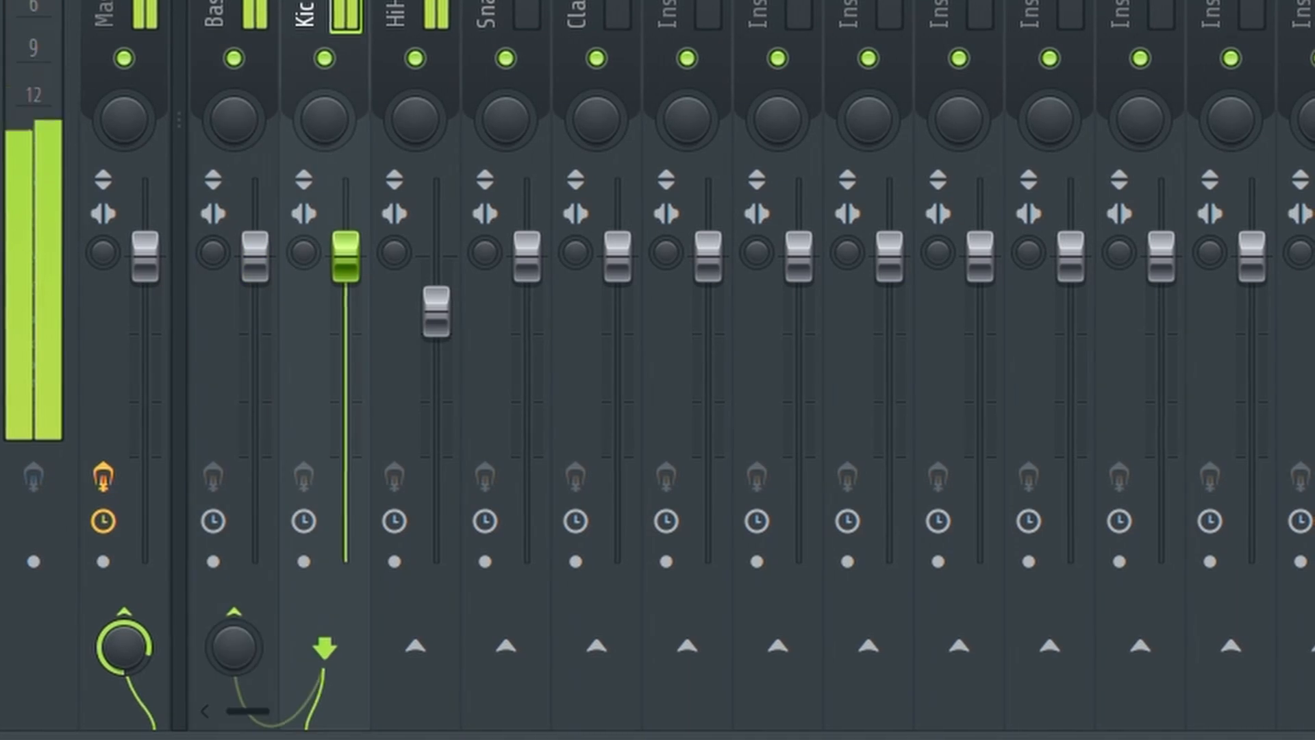
{"action": "right_click", "coordinate": [225, 639]}
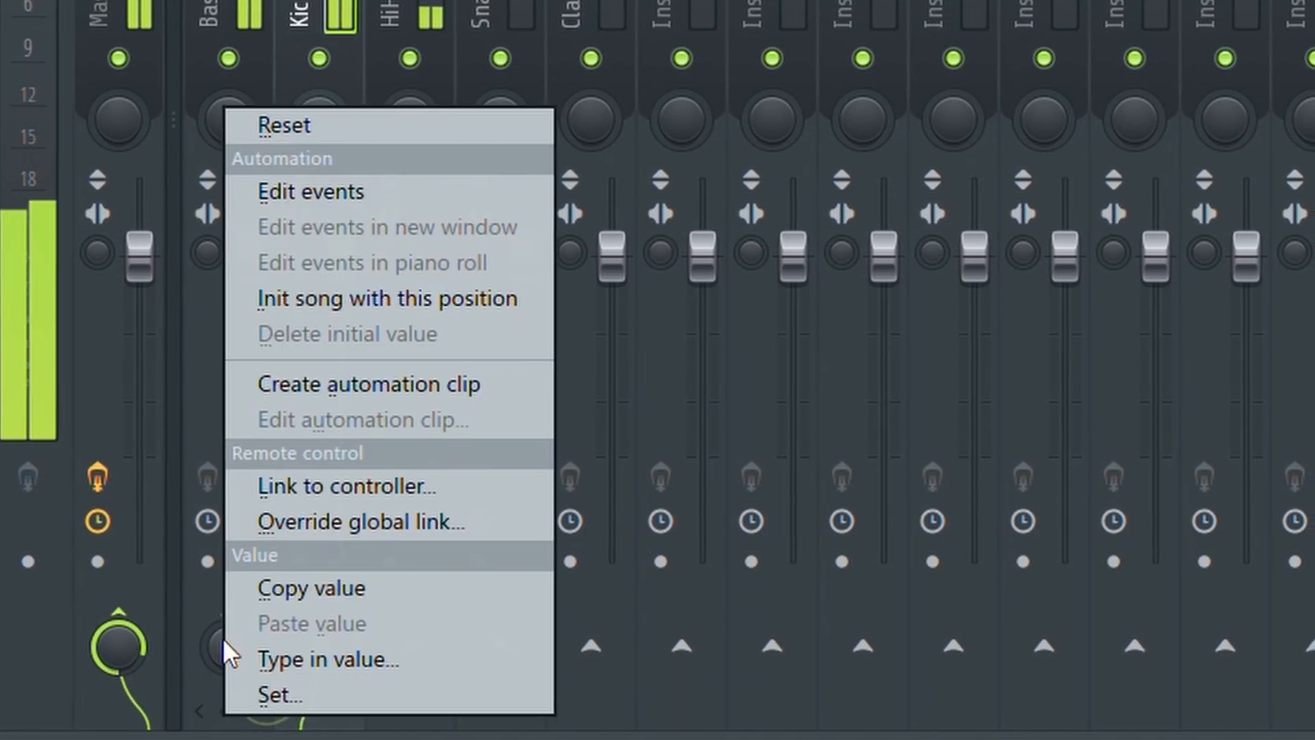
{"action": "left_click", "coordinate": [216, 615]}
{"action": "right_click", "coordinate": [216, 617]}
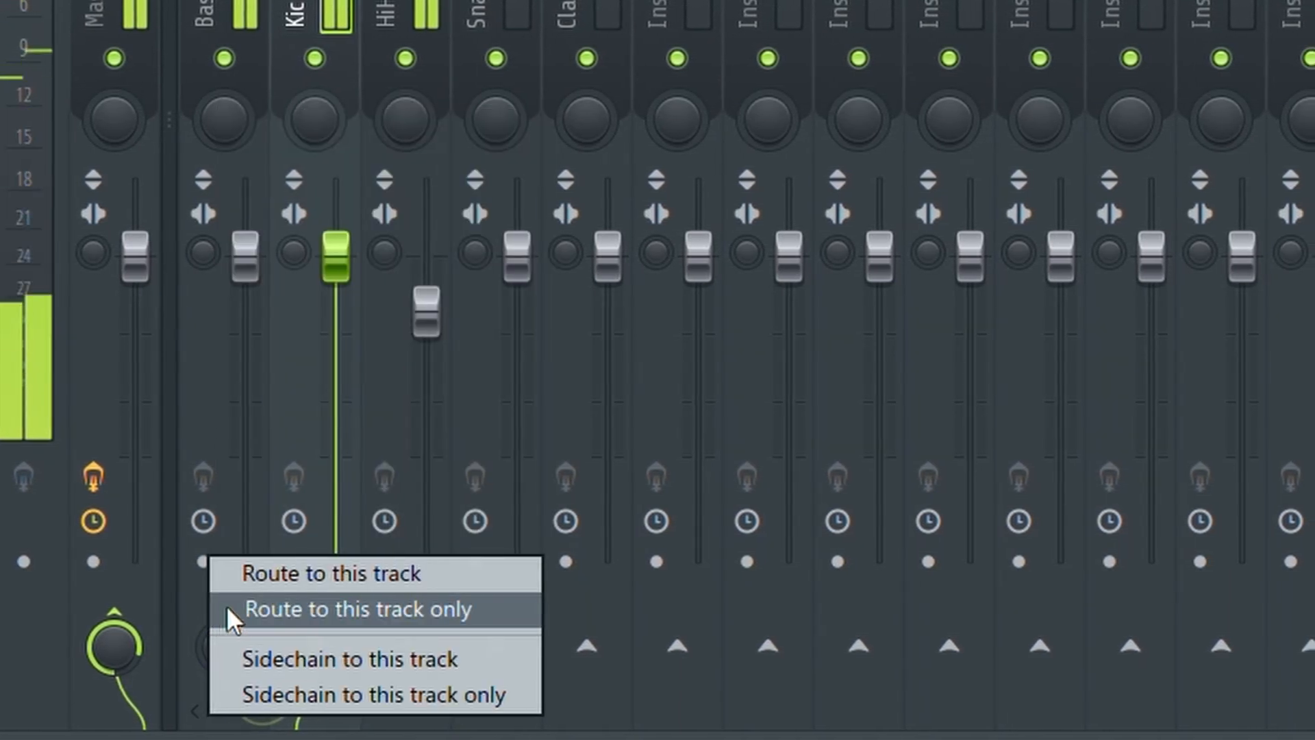
{"action": "left_click", "coordinate": [322, 658]}
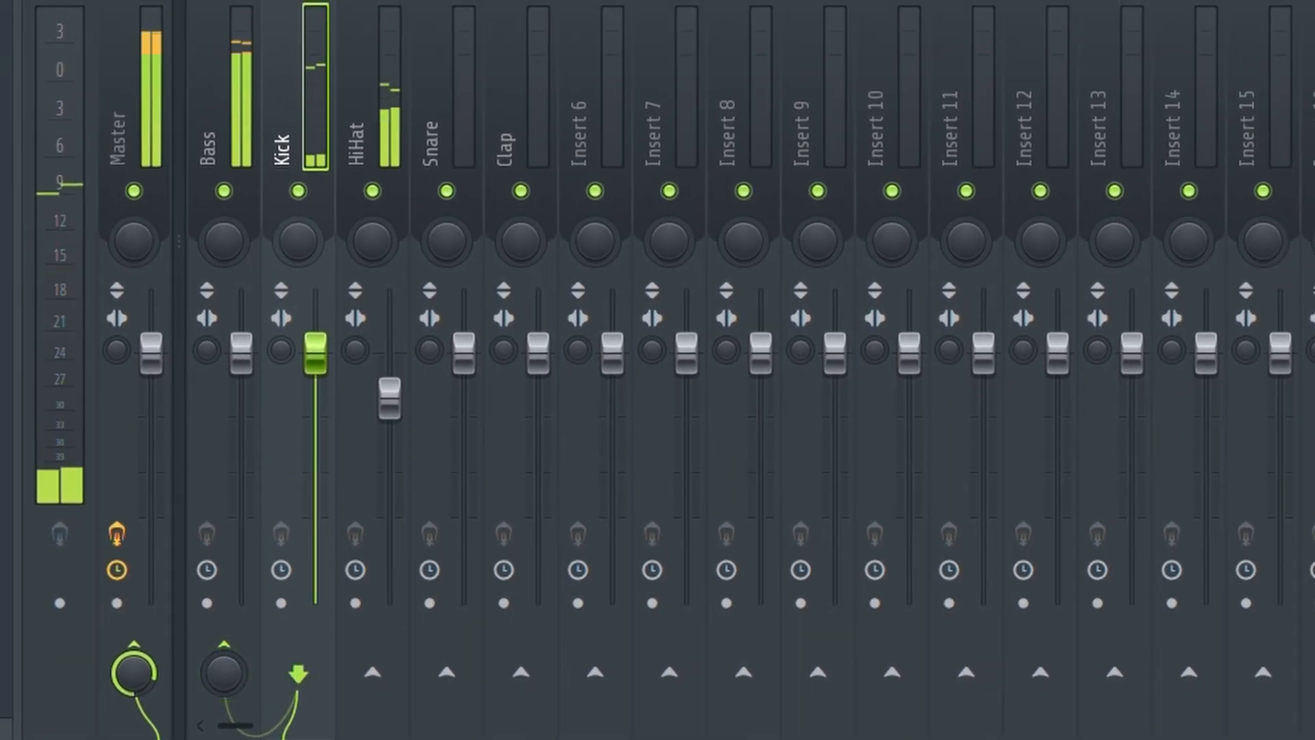
Load Fruity Limiter into an empty effect slot on the Bass mixer track.
{"action": "left_click", "coordinate": [223, 49]}
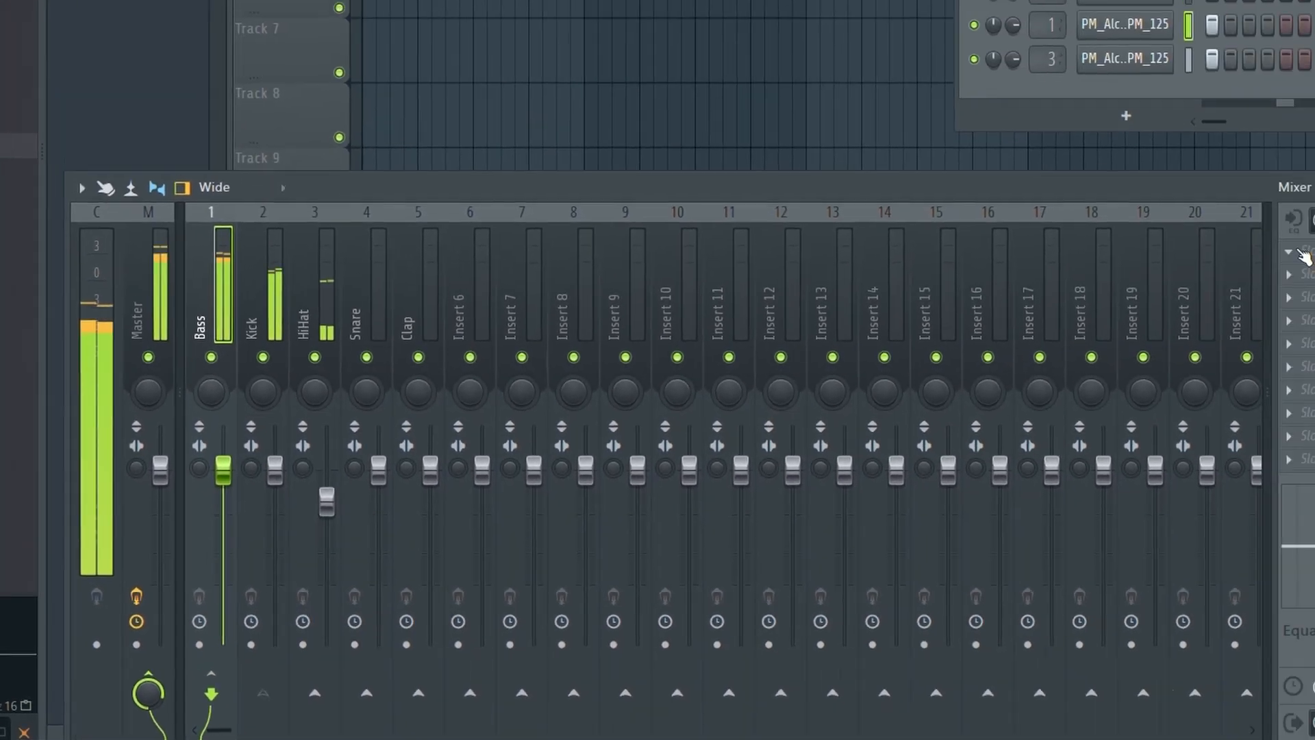
{"action": "left_click", "coordinate": [1301, 253]}
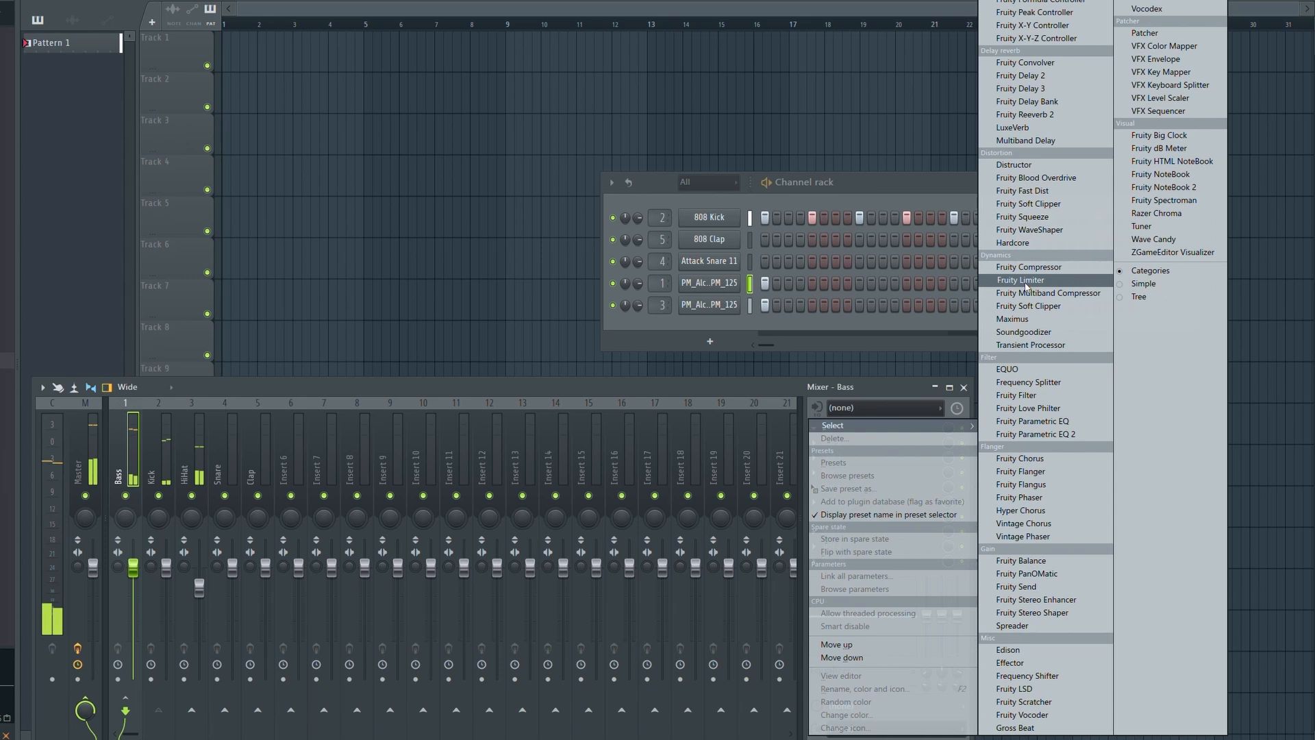
{"action": "left_click", "coordinate": [1027, 286]}
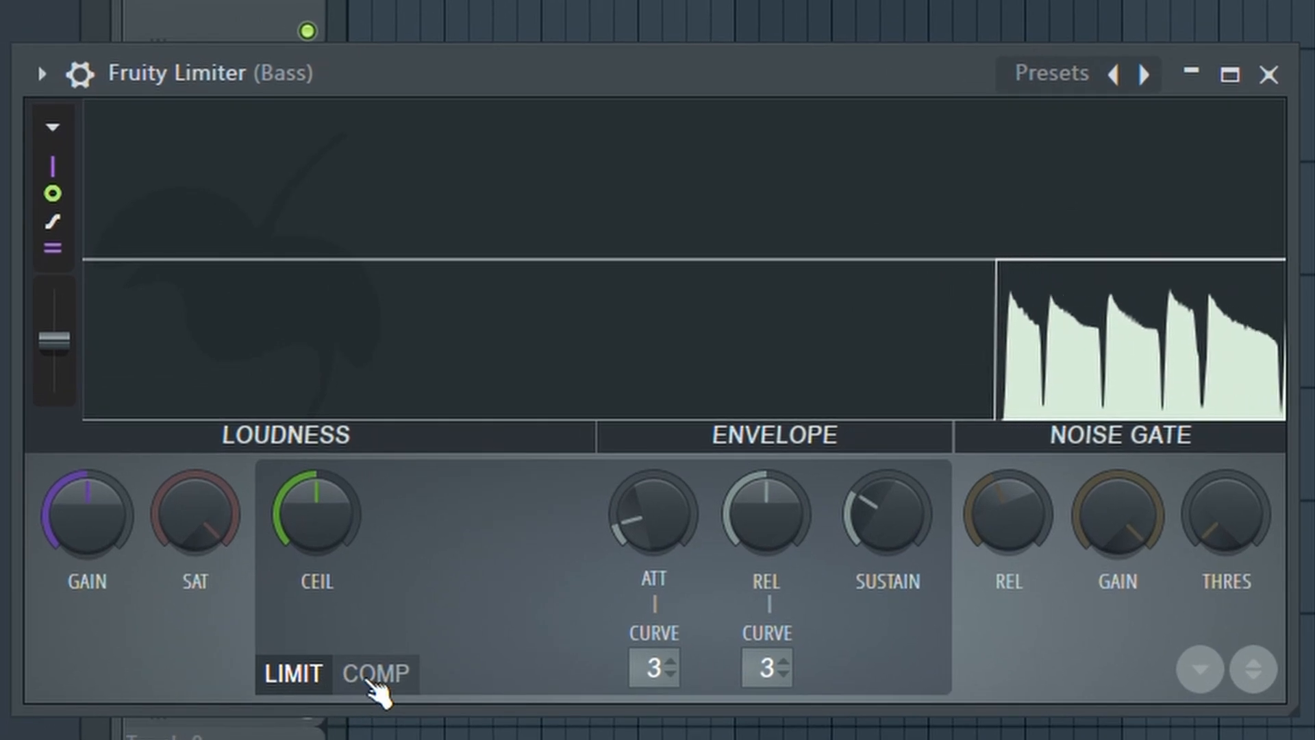
Switch the Bass Fruity Limiter to COMP mode with the Kick as sidechain input 1.
{"action": "left_click", "coordinate": [376, 674]}
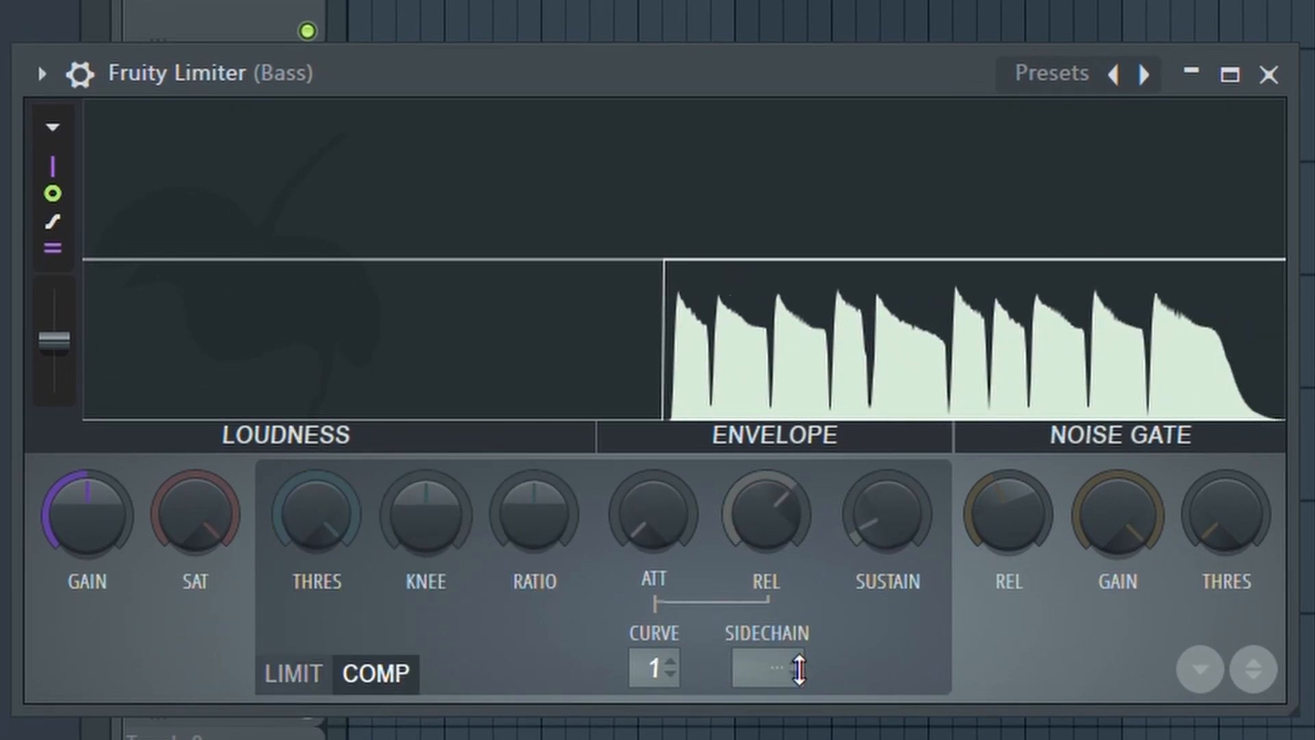
{"action": "left_click", "coordinate": [798, 669]}
{"action": "left_click", "coordinate": [851, 726]}
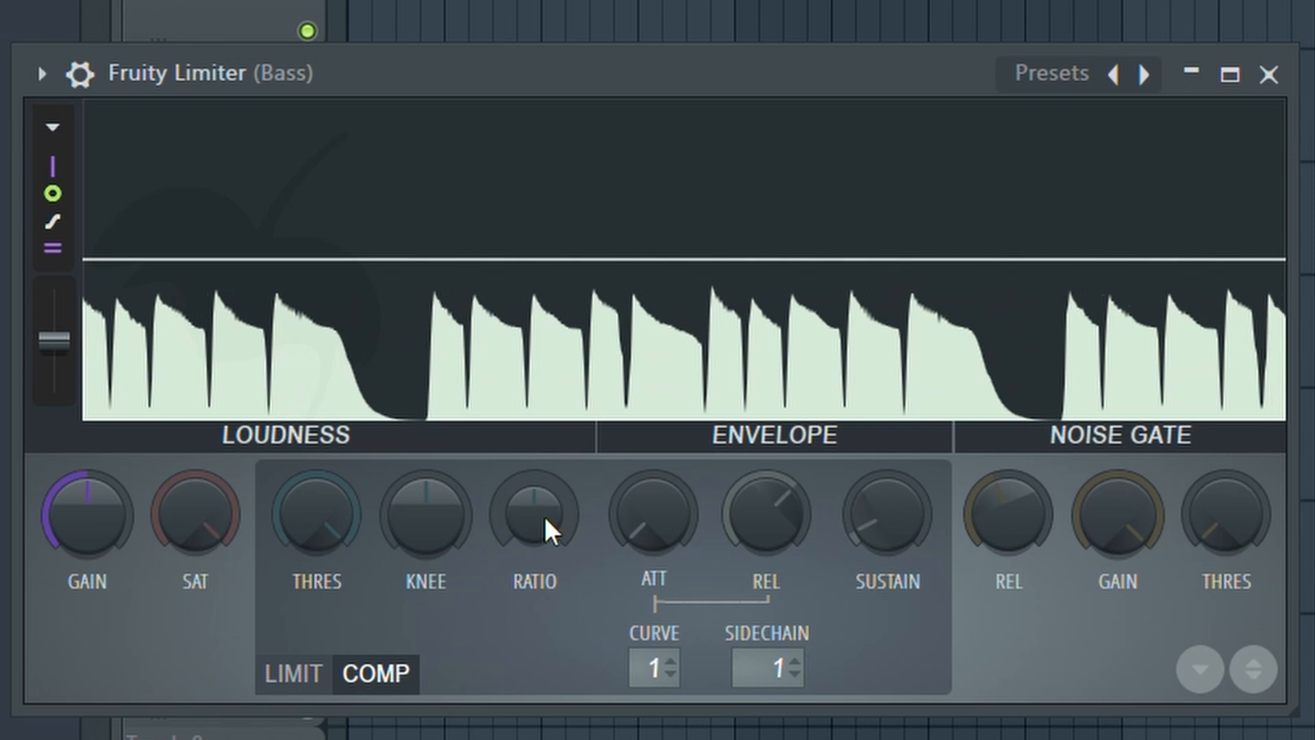
Lower the Bass compressor threshold, raise its ratio, lengthen attack slightly and shorten release slightly.
{"action": "left_click_drag", "start_coordinate": [552, 531], "coordinate": [552, 521]}
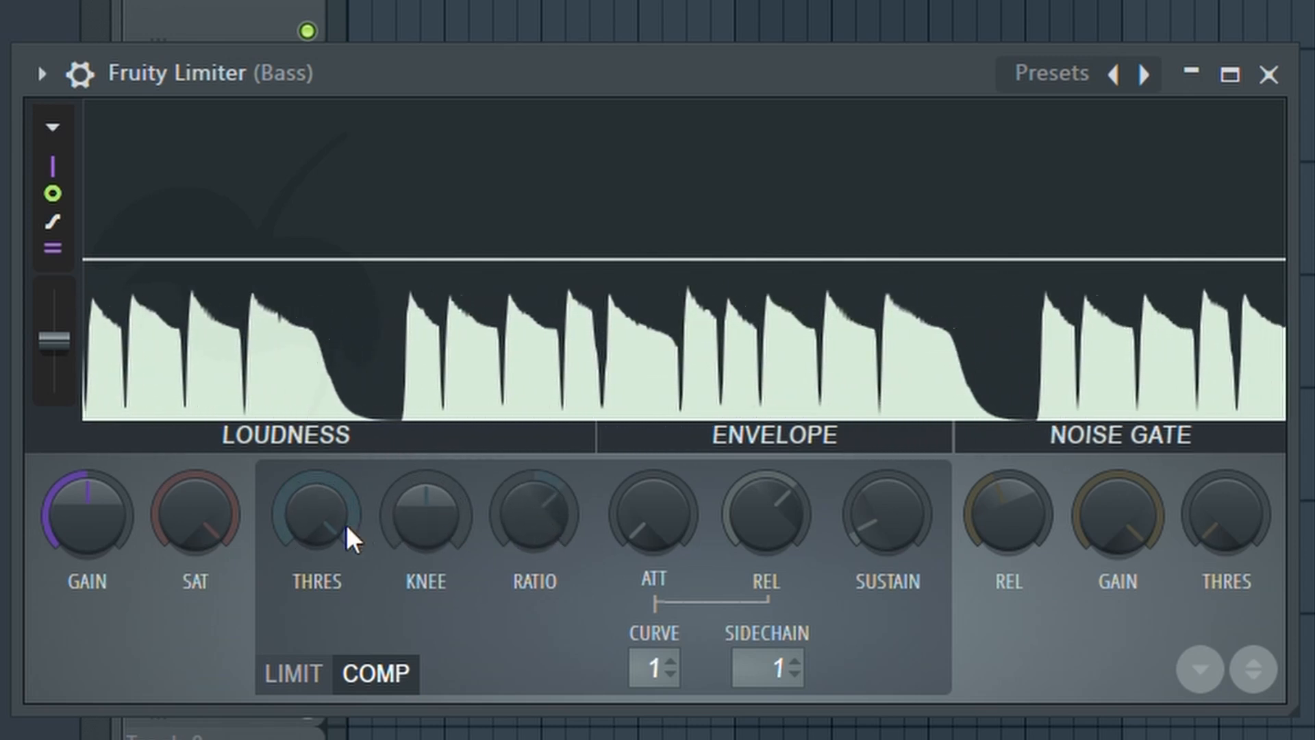
{"action": "left_click_drag", "start_coordinate": [321, 521], "coordinate": [321, 572]}
{"action": "left_click_drag", "start_coordinate": [541, 517], "coordinate": [541, 483]}
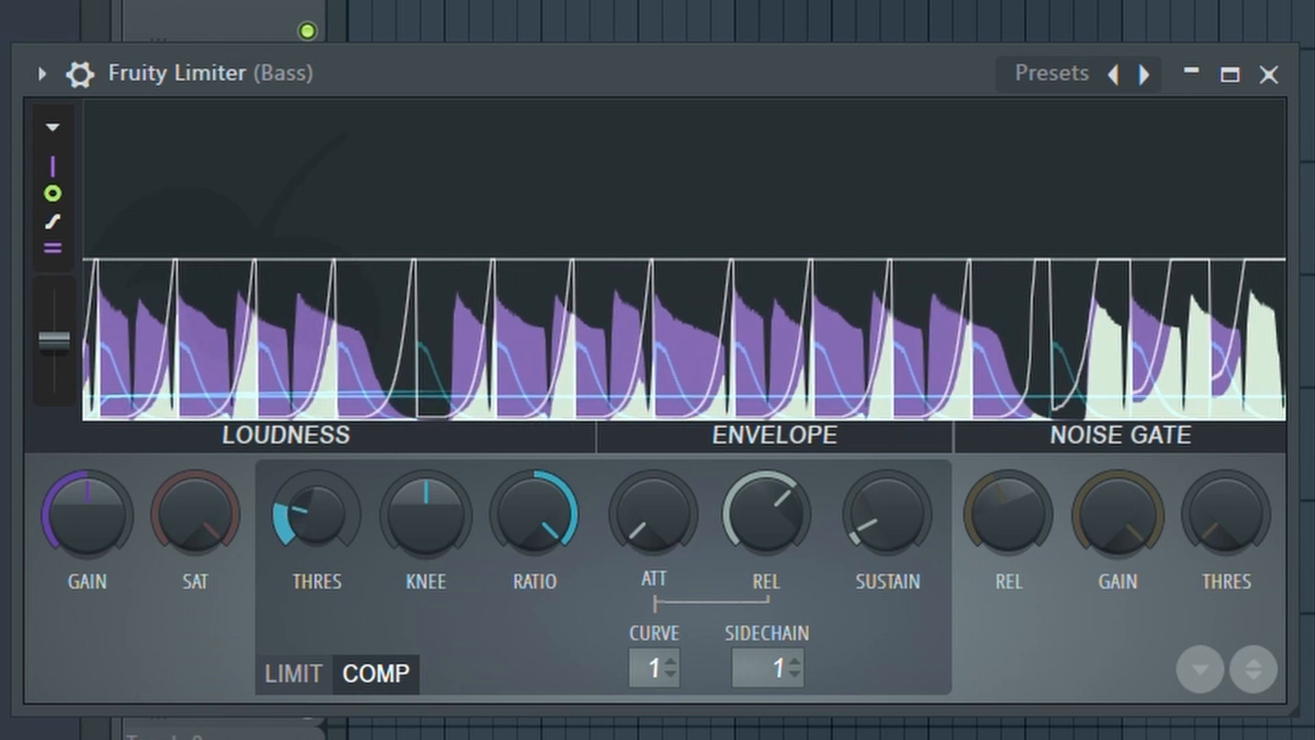
{"action": "left_click_drag", "start_coordinate": [534, 514], "coordinate": [536, 541]}
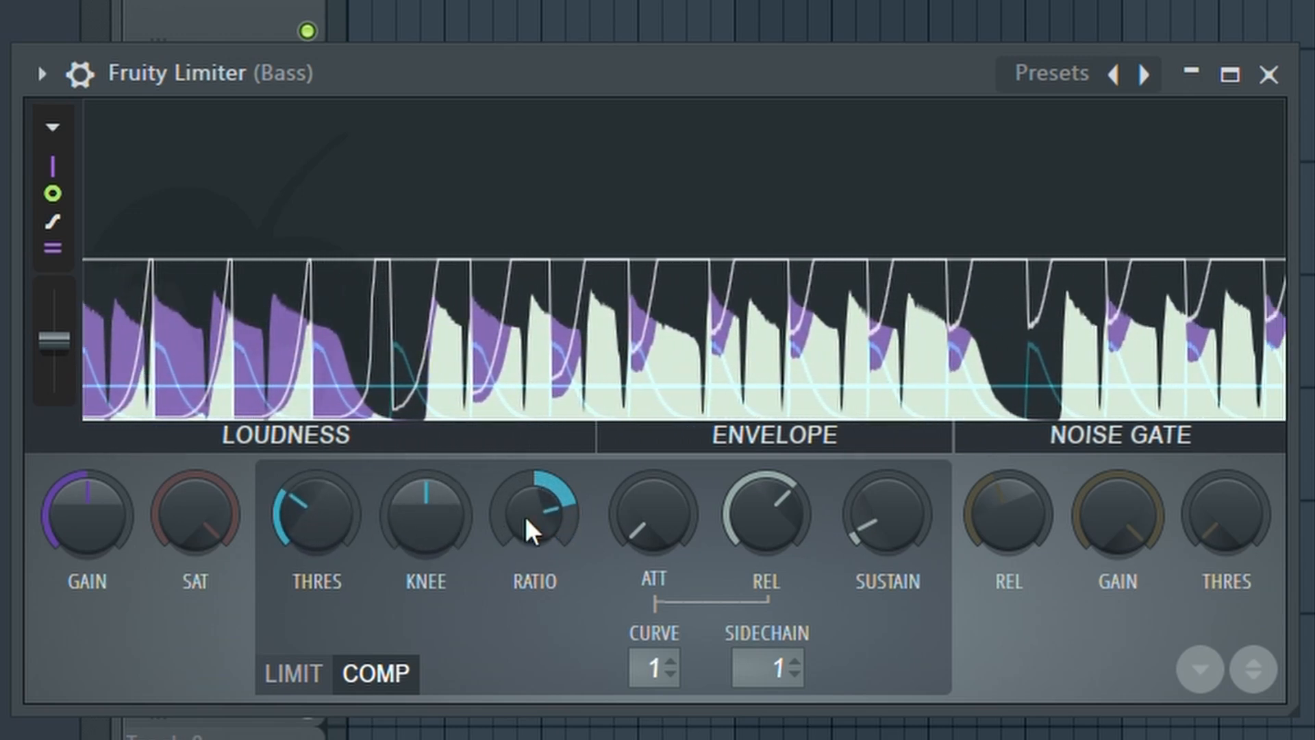
{"action": "left_click_drag", "start_coordinate": [297, 511], "coordinate": [297, 510]}
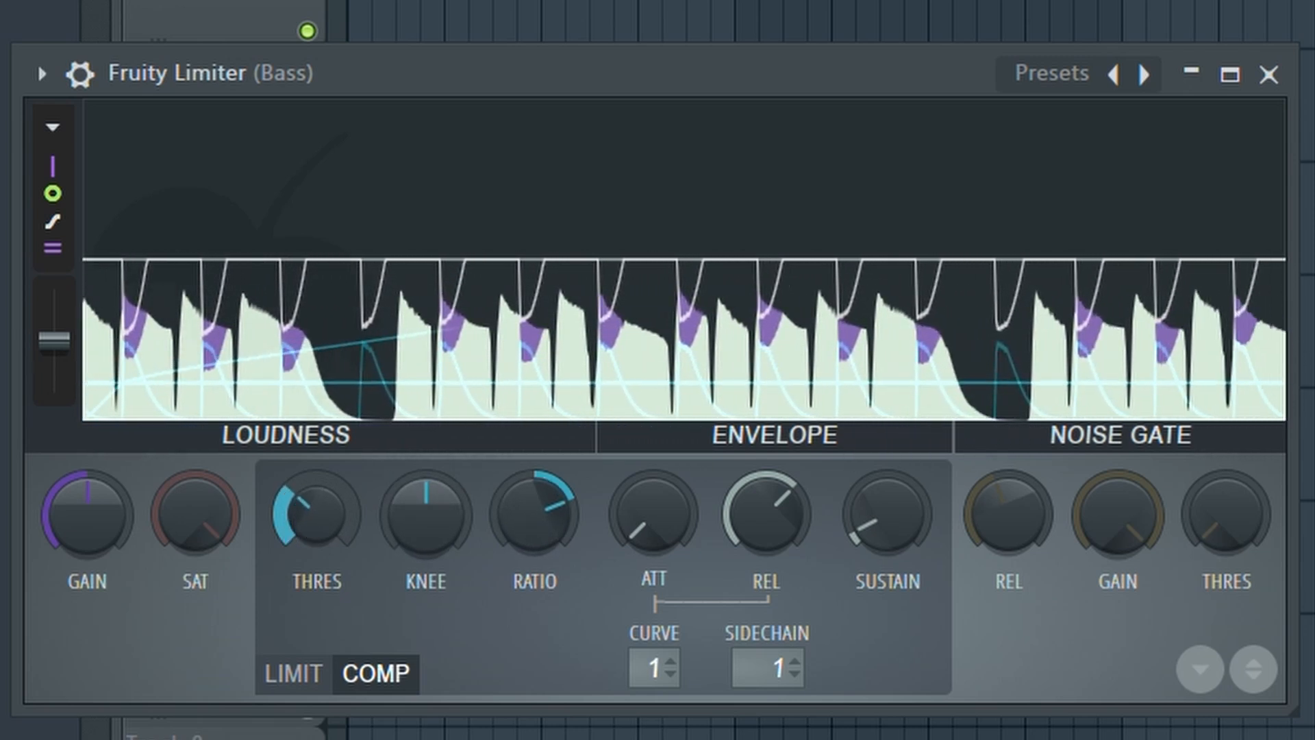
{"action": "left_click_drag", "start_coordinate": [549, 528], "coordinate": [549, 528]}
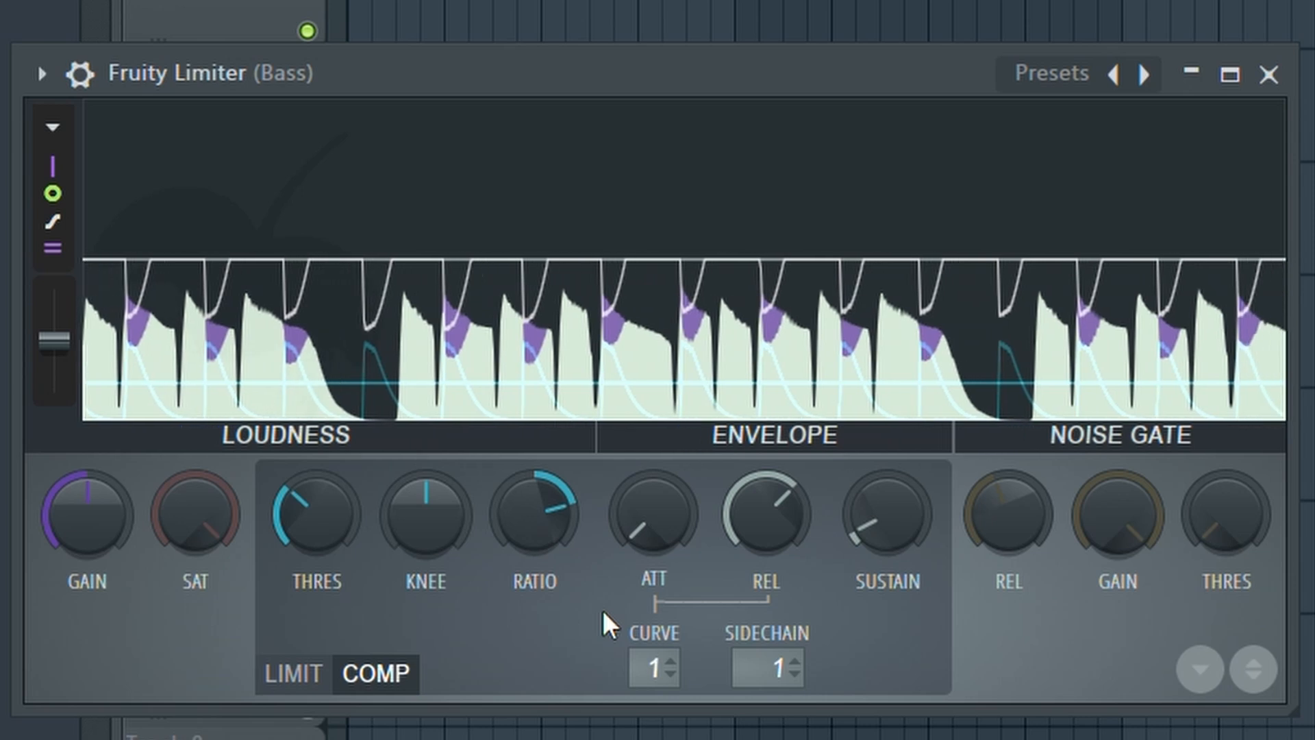
{"action": "left_click_drag", "start_coordinate": [651, 516], "coordinate": [651, 505]}
{"action": "left_click_drag", "start_coordinate": [747, 507], "coordinate": [764, 479]}
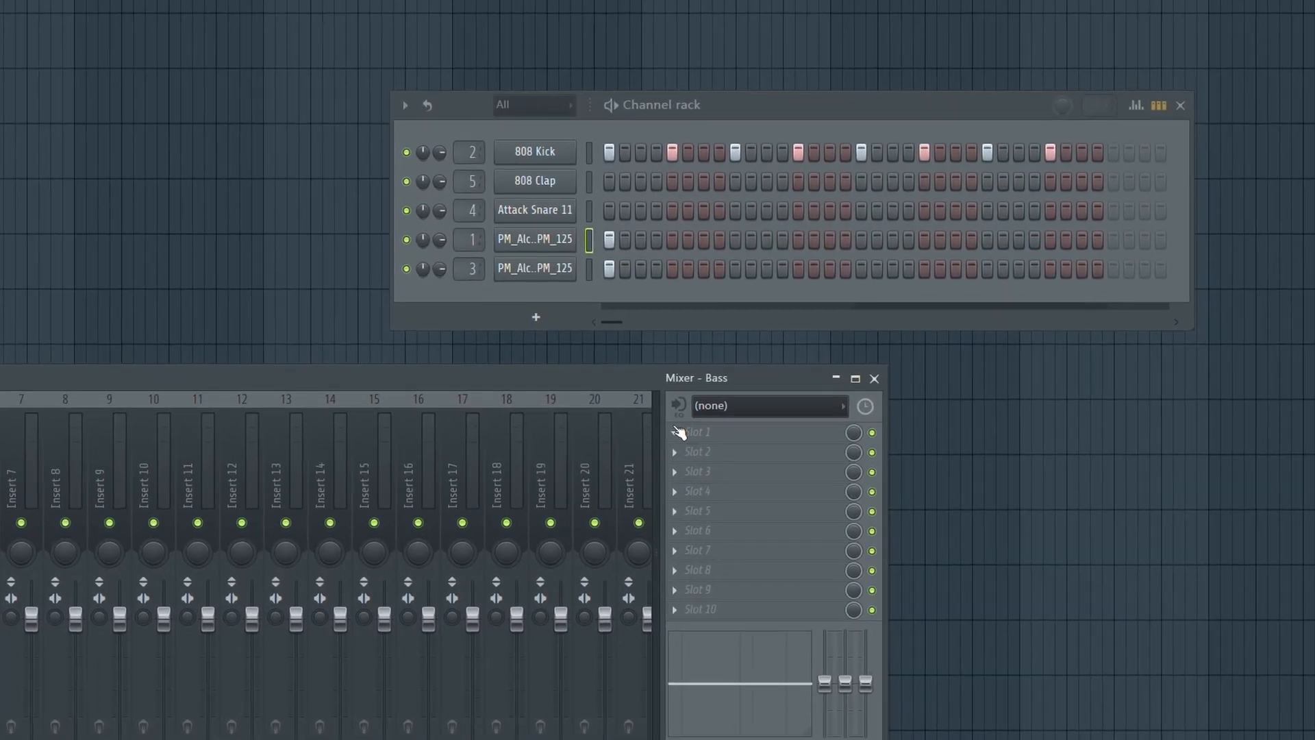
Load Gross Beat on the Bass track, apply its Sidechain volume preset, and play the song.
{"action": "left_click", "coordinate": [898, 453]}
{"action": "mouse_move", "coordinate": [897, 451]}
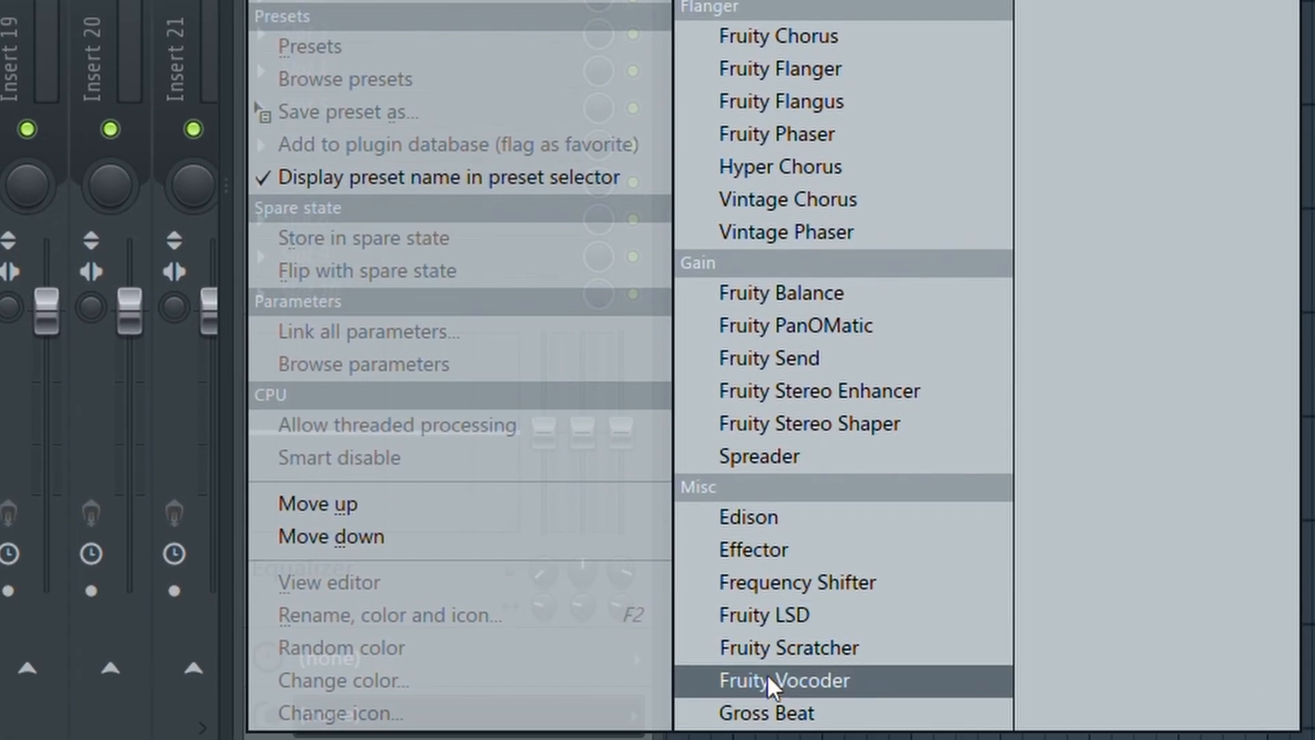
{"action": "left_click", "coordinate": [761, 711]}
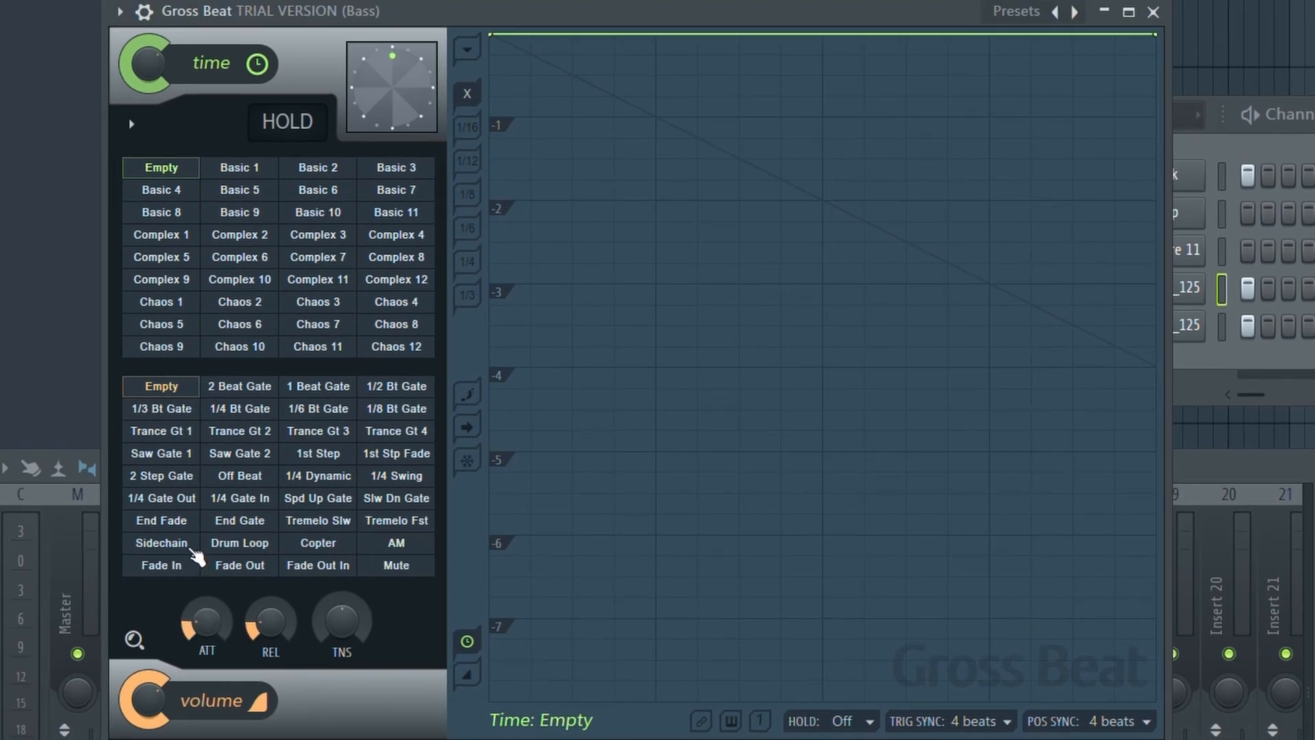
{"action": "left_click", "coordinate": [192, 548]}
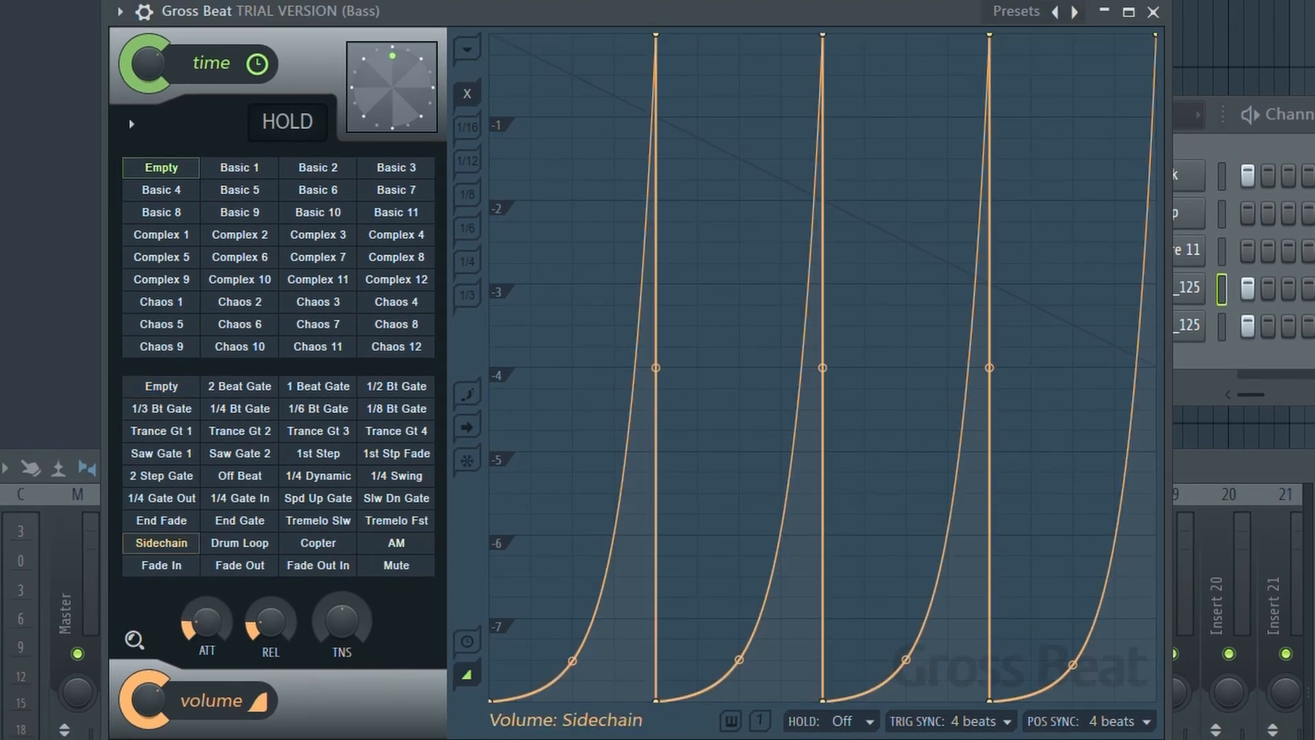
{"action": "key", "text": "space"}
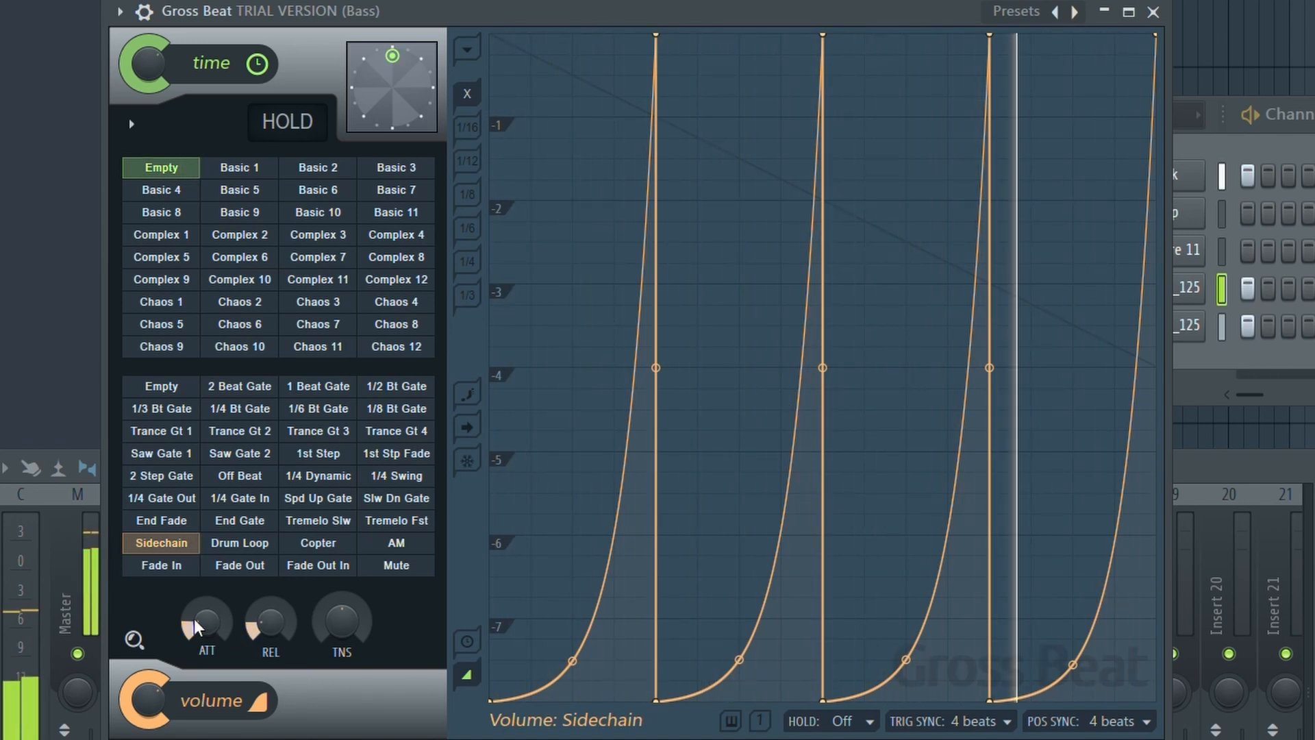
Set Gross Beat attack to minimum, raise release, and lift the four envelope dips.
{"action": "left_click_drag", "start_coordinate": [207, 622], "coordinate": [207, 654]}
{"action": "mouse_move", "coordinate": [271, 624]}
{"action": "left_mouse_down"}
{"action": "mouse_move", "coordinate": [271, 592]}
{"action": "mouse_move", "coordinate": [271, 622]}
{"action": "left_mouse_up"}
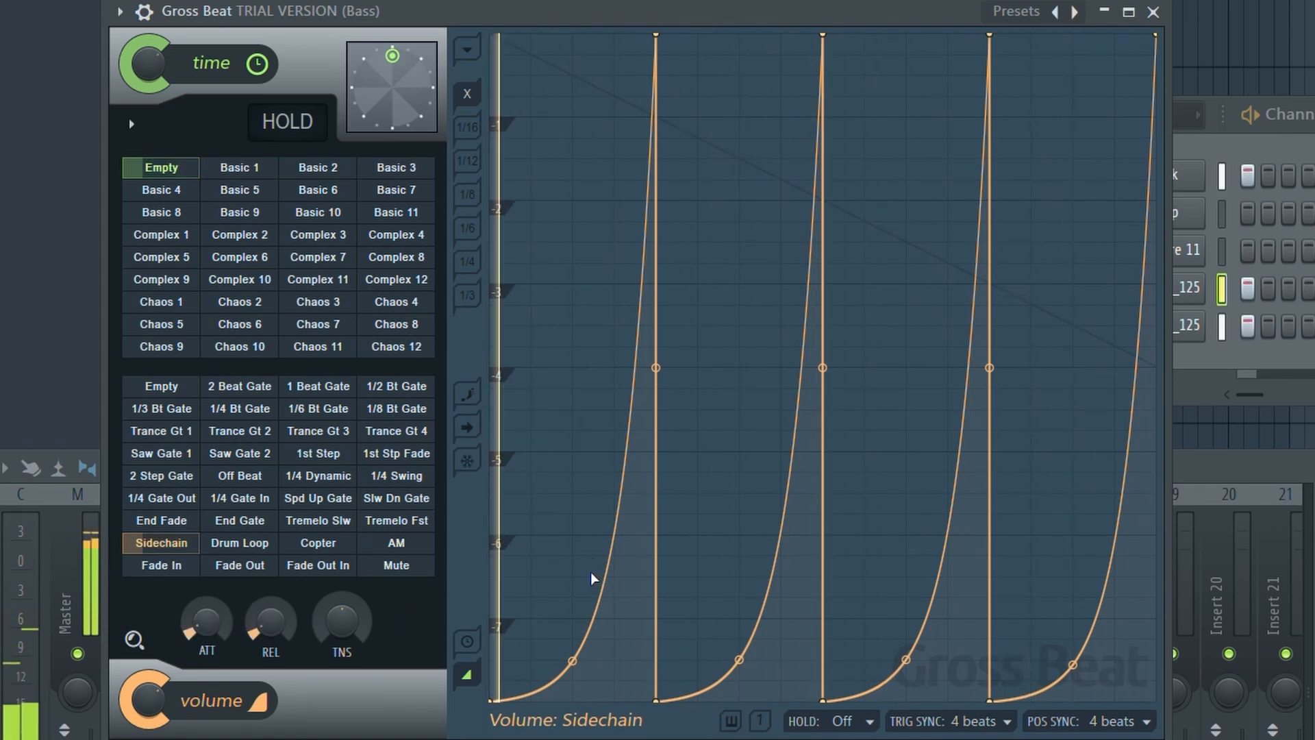
{"action": "left_click_drag", "start_coordinate": [490, 700], "coordinate": [484, 532]}
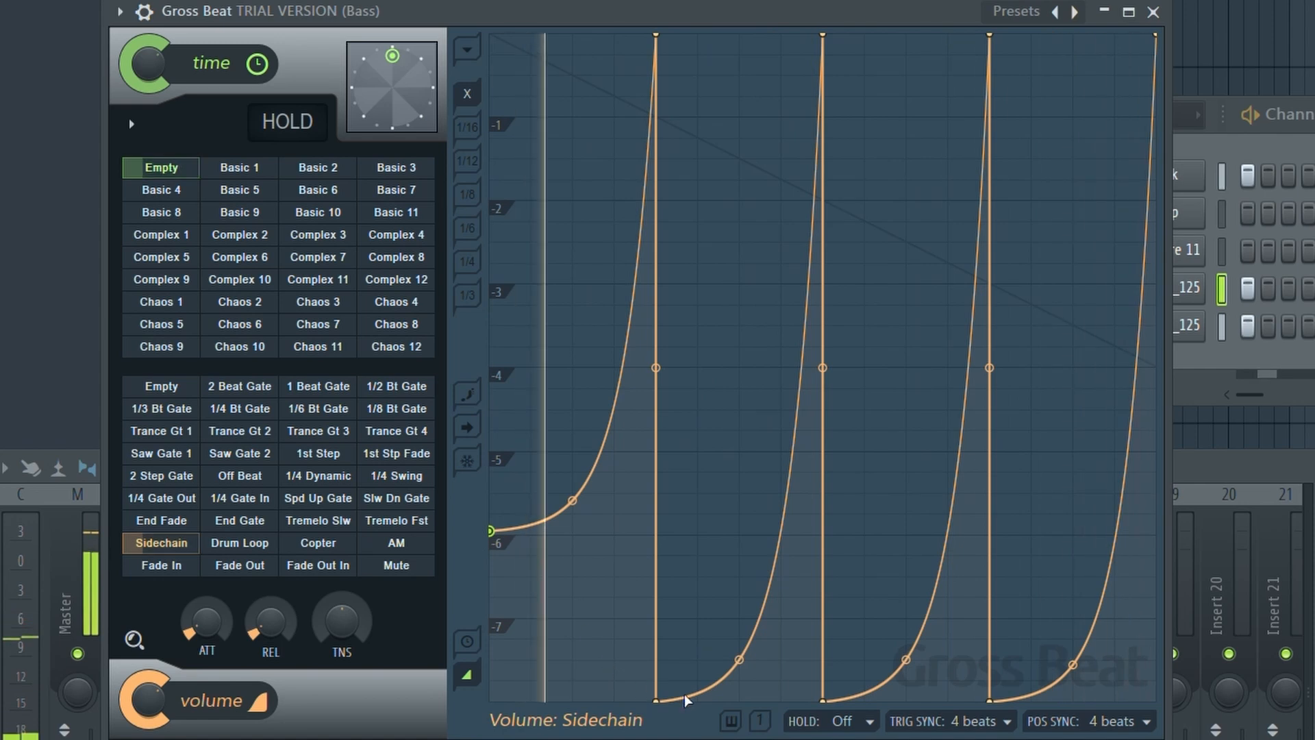
{"action": "left_click_drag", "start_coordinate": [661, 700], "coordinate": [661, 535]}
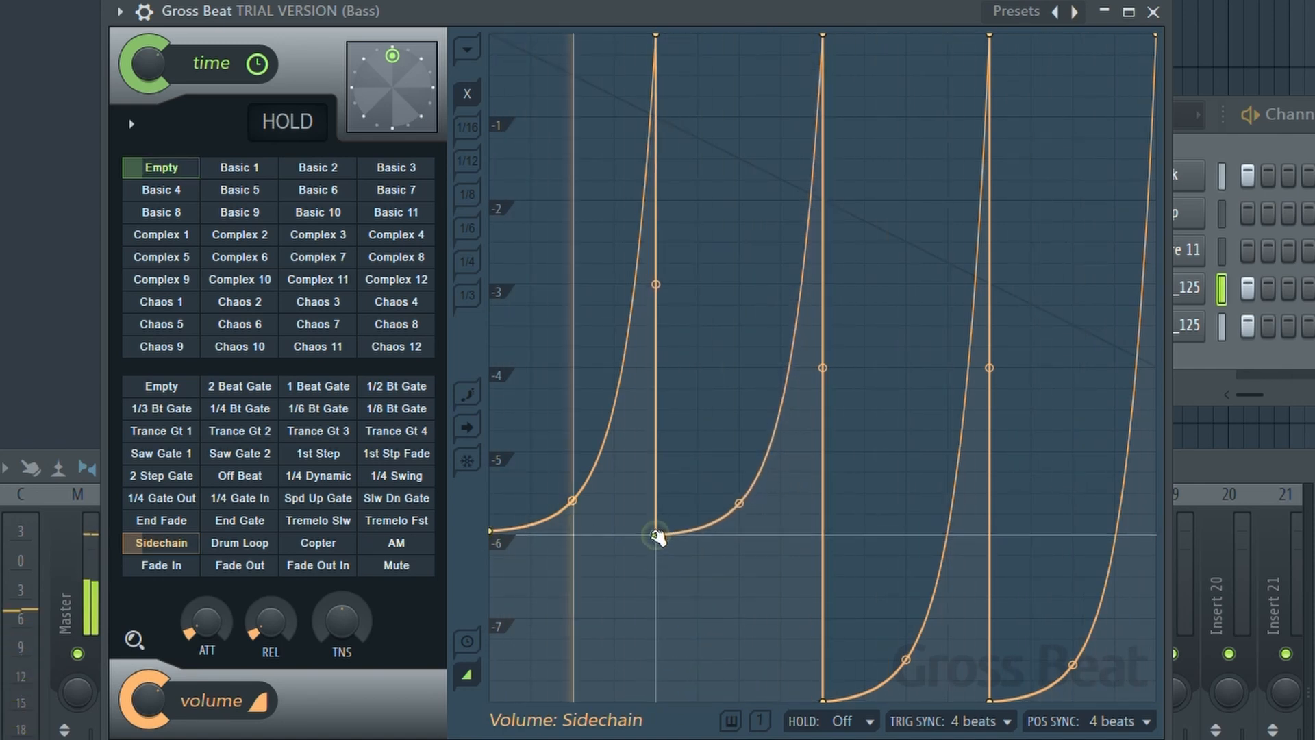
{"action": "left_click_drag", "start_coordinate": [826, 699], "coordinate": [823, 530]}
{"action": "left_click_drag", "start_coordinate": [991, 701], "coordinate": [993, 536]}
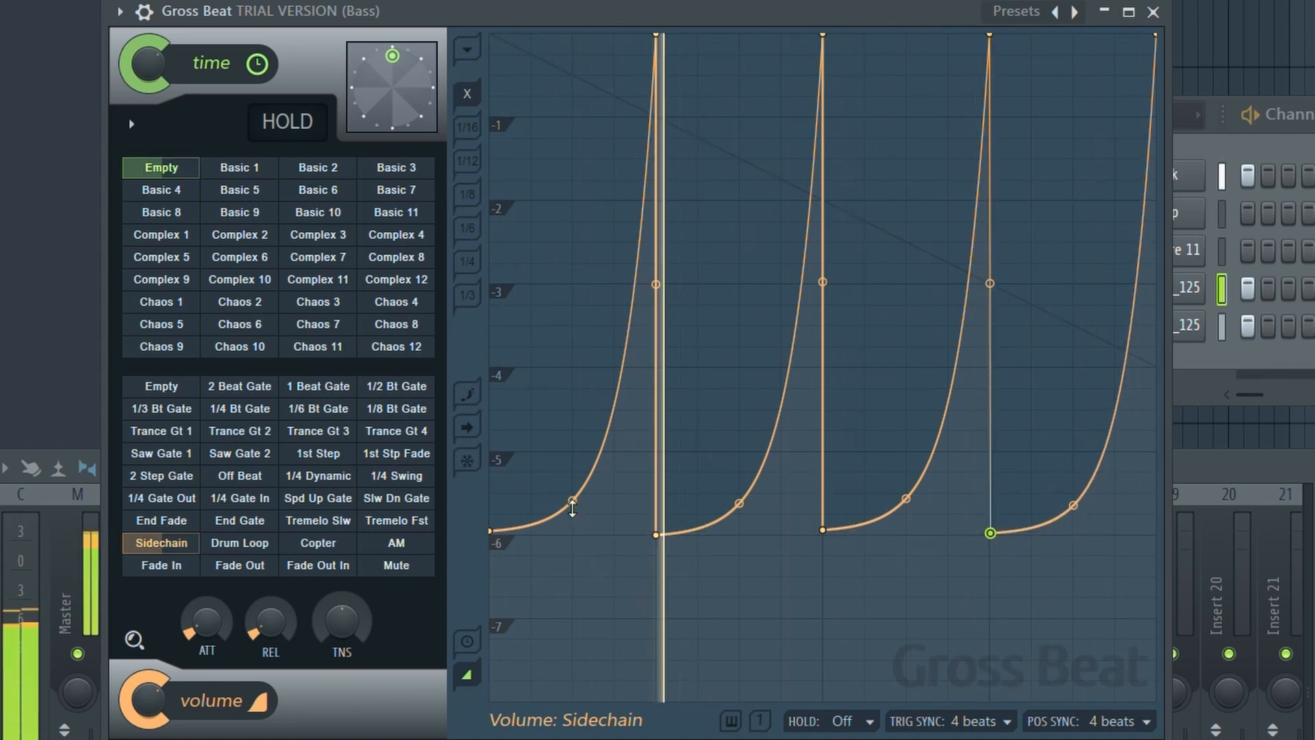
Straighten the four Sidechain envelope ramps into diagonal lines.
{"action": "left_click_drag", "start_coordinate": [574, 502], "coordinate": [575, 312]}
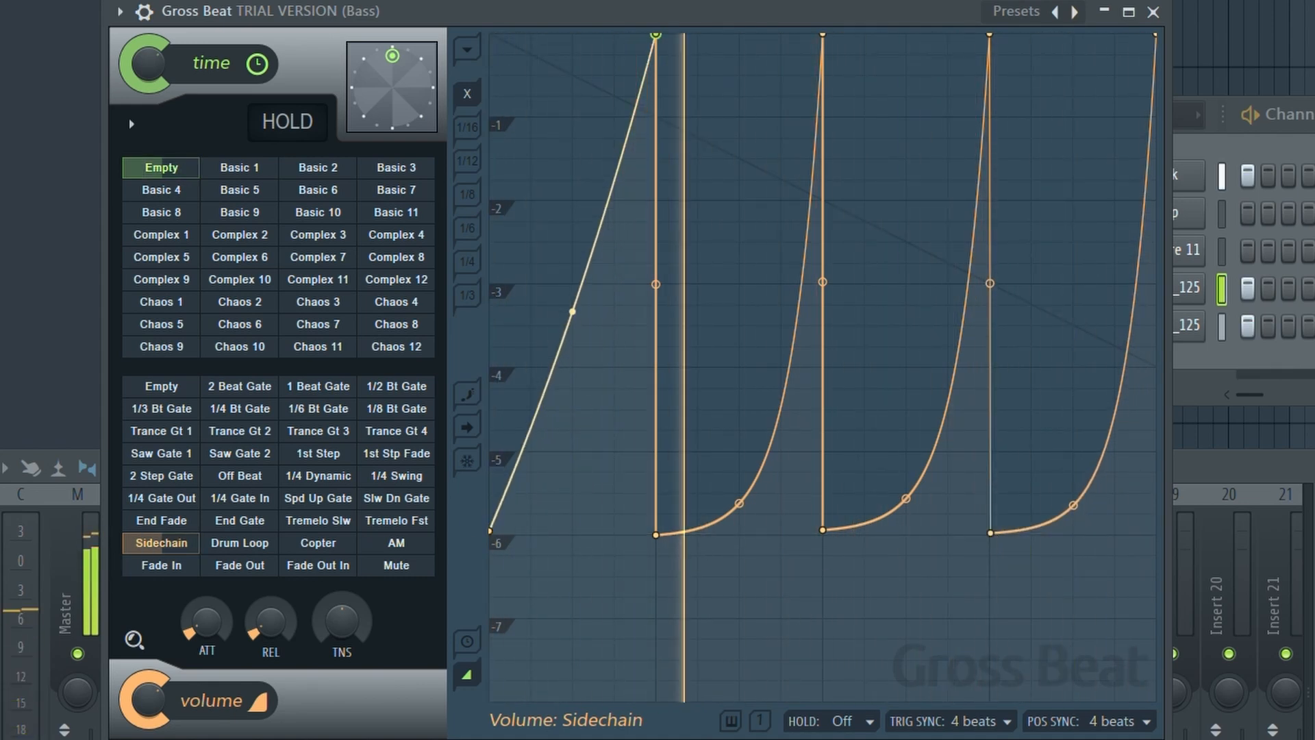
{"action": "left_click_drag", "start_coordinate": [739, 503], "coordinate": [739, 303]}
{"action": "left_click_drag", "start_coordinate": [906, 498], "coordinate": [906, 298]}
{"action": "left_click_drag", "start_coordinate": [1075, 505], "coordinate": [1075, 308]}
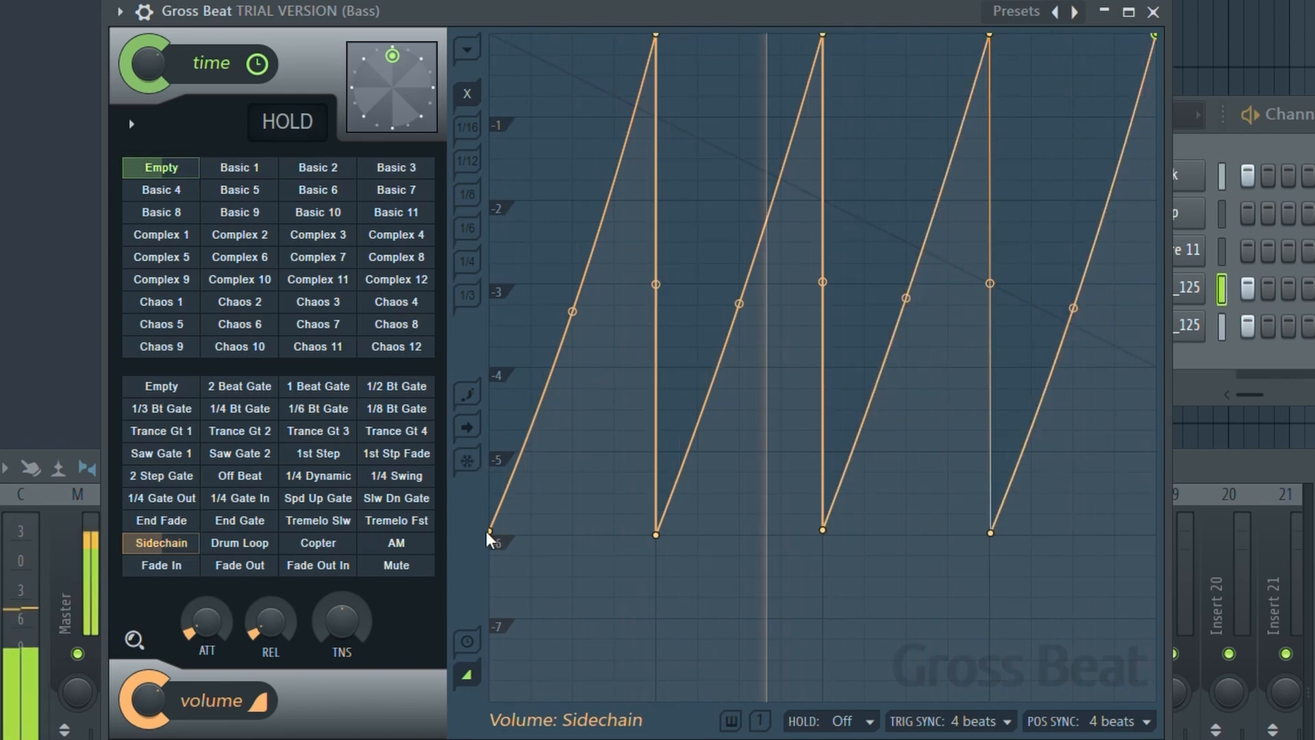
Lift the four dips to about -4 and bend each ramp back into a gentler curve.
{"action": "left_click_drag", "start_coordinate": [492, 531], "coordinate": [497, 372]}
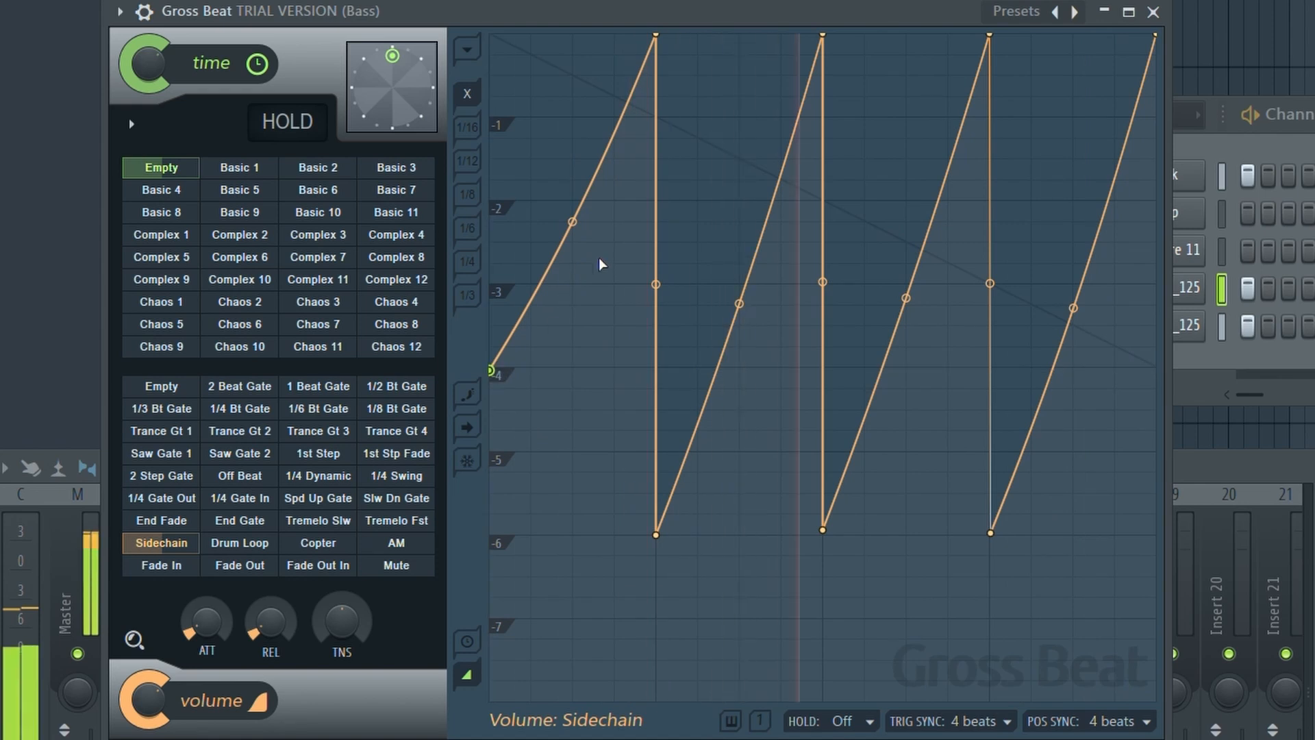
{"action": "left_click_drag", "start_coordinate": [656, 533], "coordinate": [659, 369]}
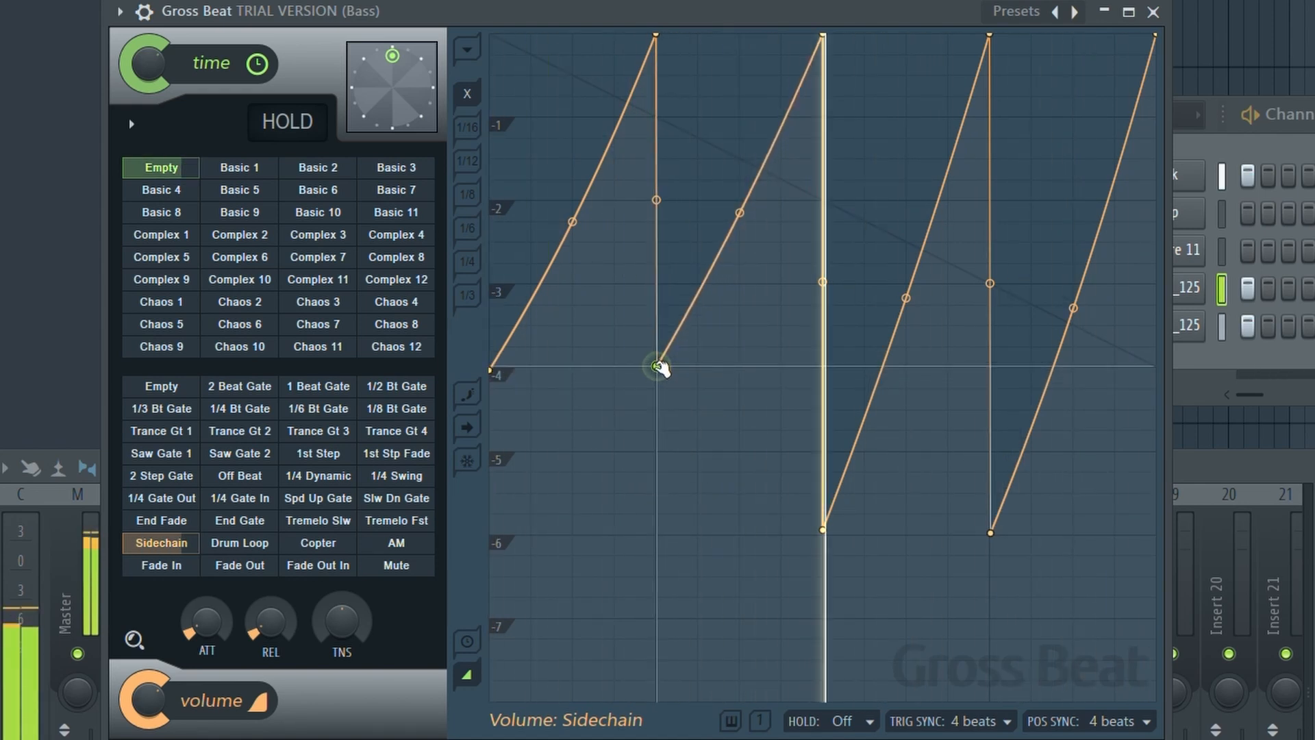
{"action": "left_click_drag", "start_coordinate": [823, 531], "coordinate": [824, 370]}
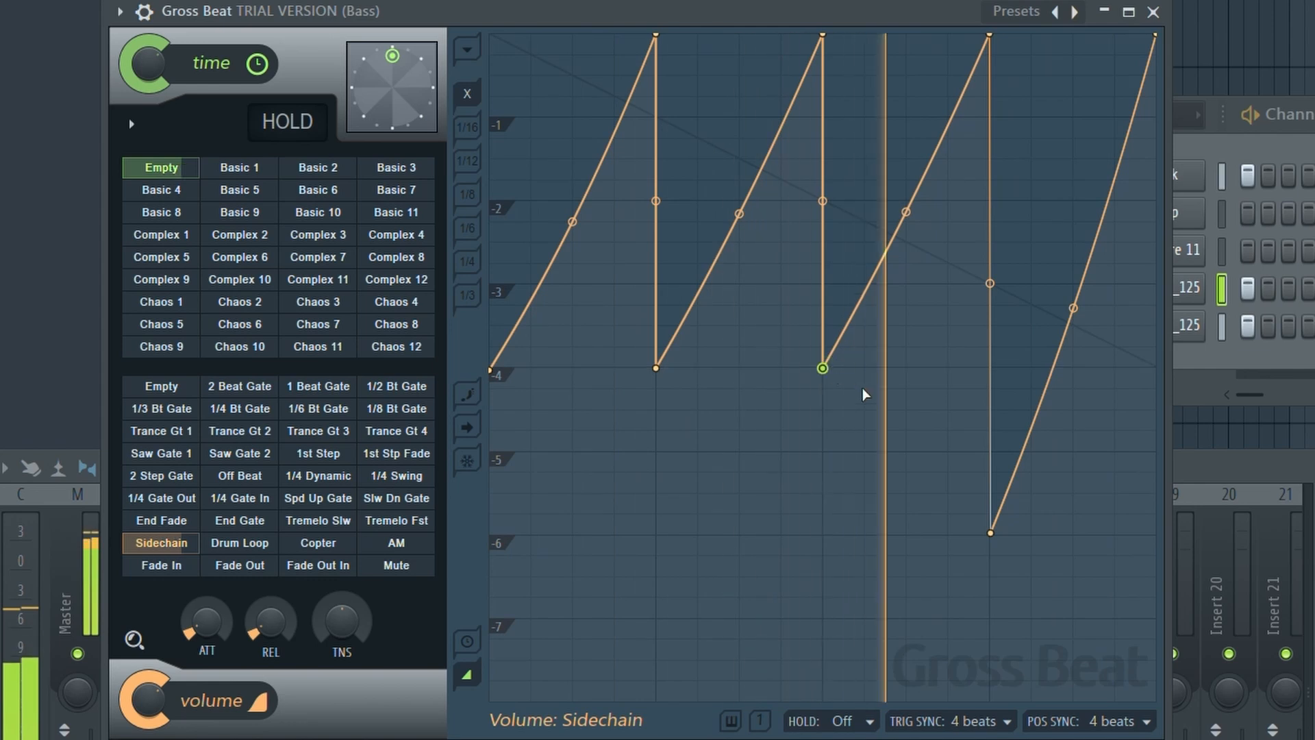
{"action": "left_click_drag", "start_coordinate": [991, 533], "coordinate": [989, 367]}
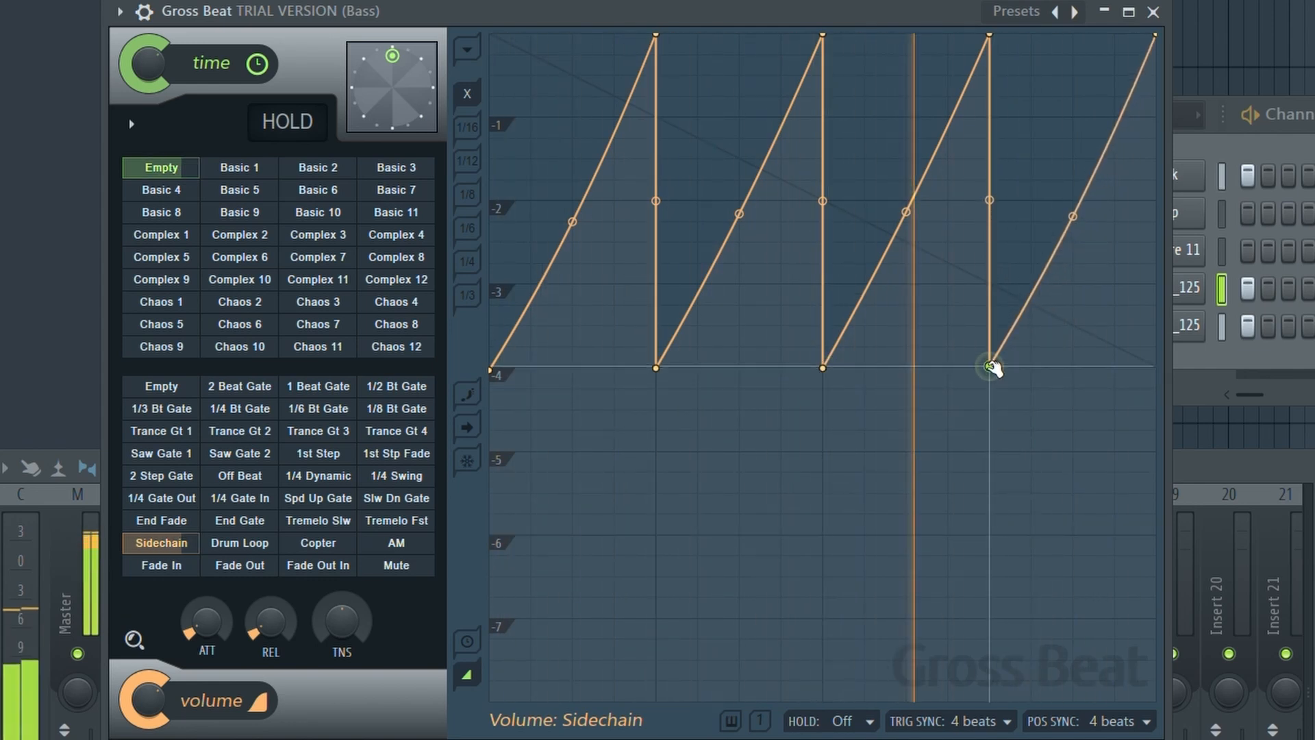
{"action": "left_click_drag", "start_coordinate": [1075, 218], "coordinate": [1072, 288]}
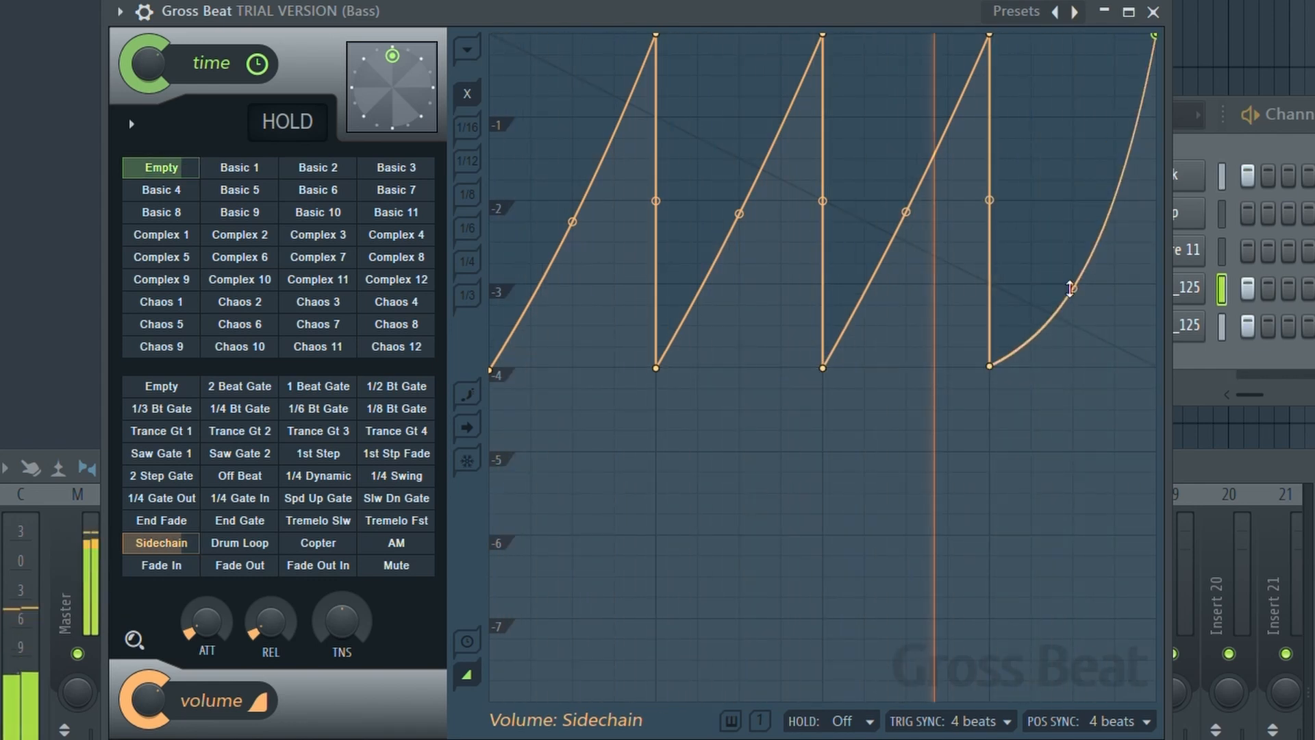
{"action": "left_click_drag", "start_coordinate": [906, 213], "coordinate": [907, 285]}
{"action": "left_click_drag", "start_coordinate": [739, 213], "coordinate": [739, 295]}
{"action": "left_click_drag", "start_coordinate": [573, 222], "coordinate": [572, 284]}
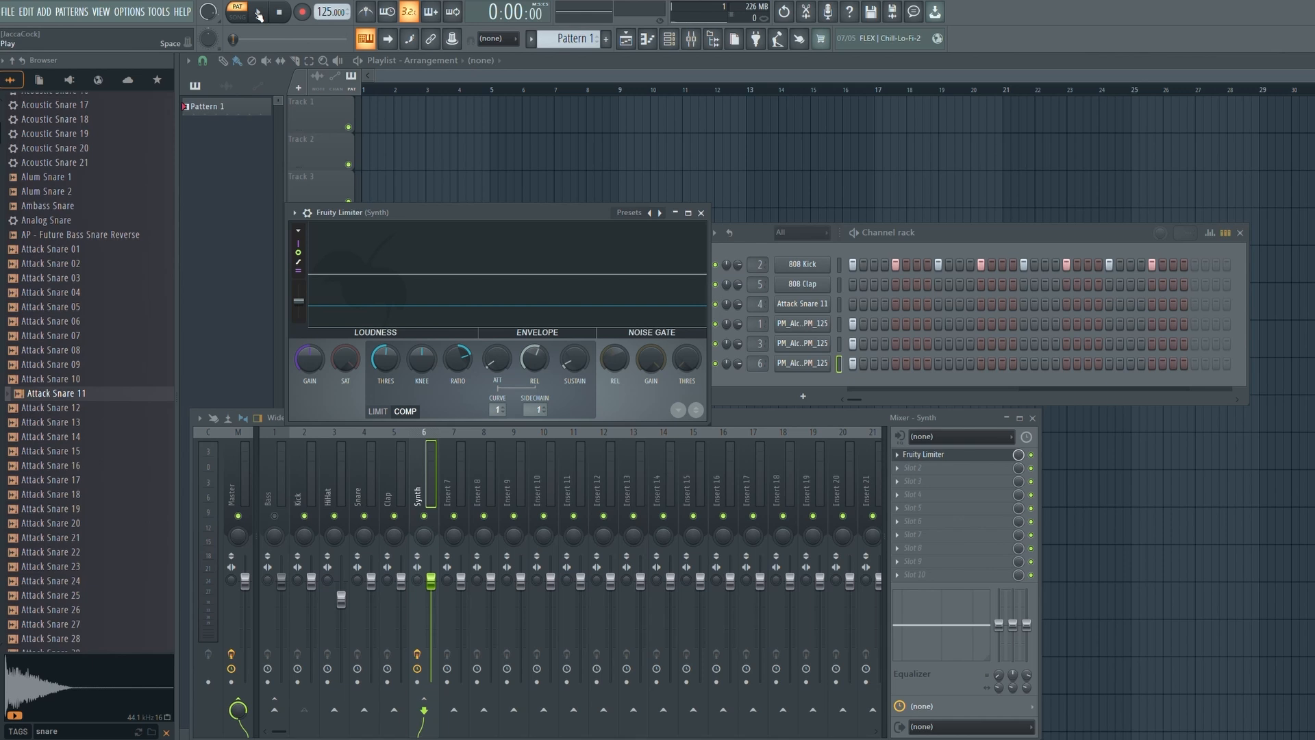
Start playback and give the Synth limiter a higher ratio and lower threshold.
{"action": "left_click", "coordinate": [259, 12]}
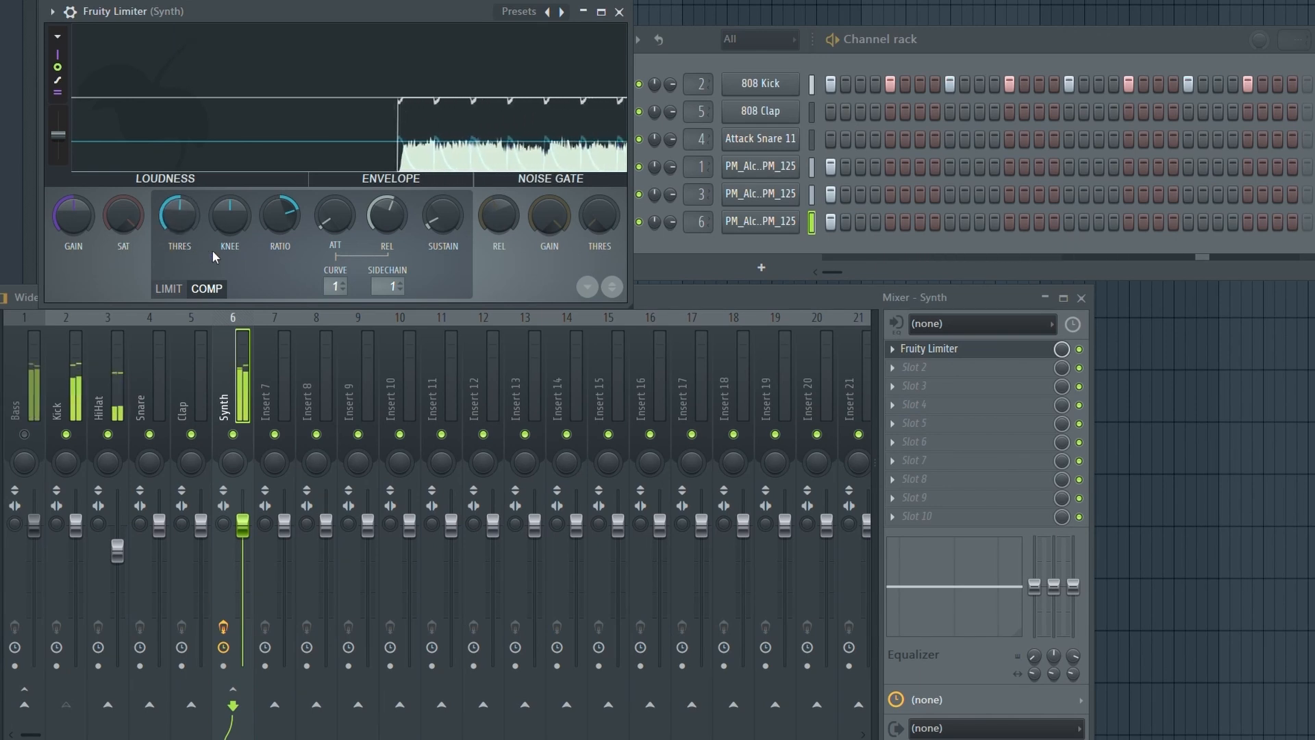
{"action": "left_click_drag", "start_coordinate": [270, 224], "coordinate": [270, 210]}
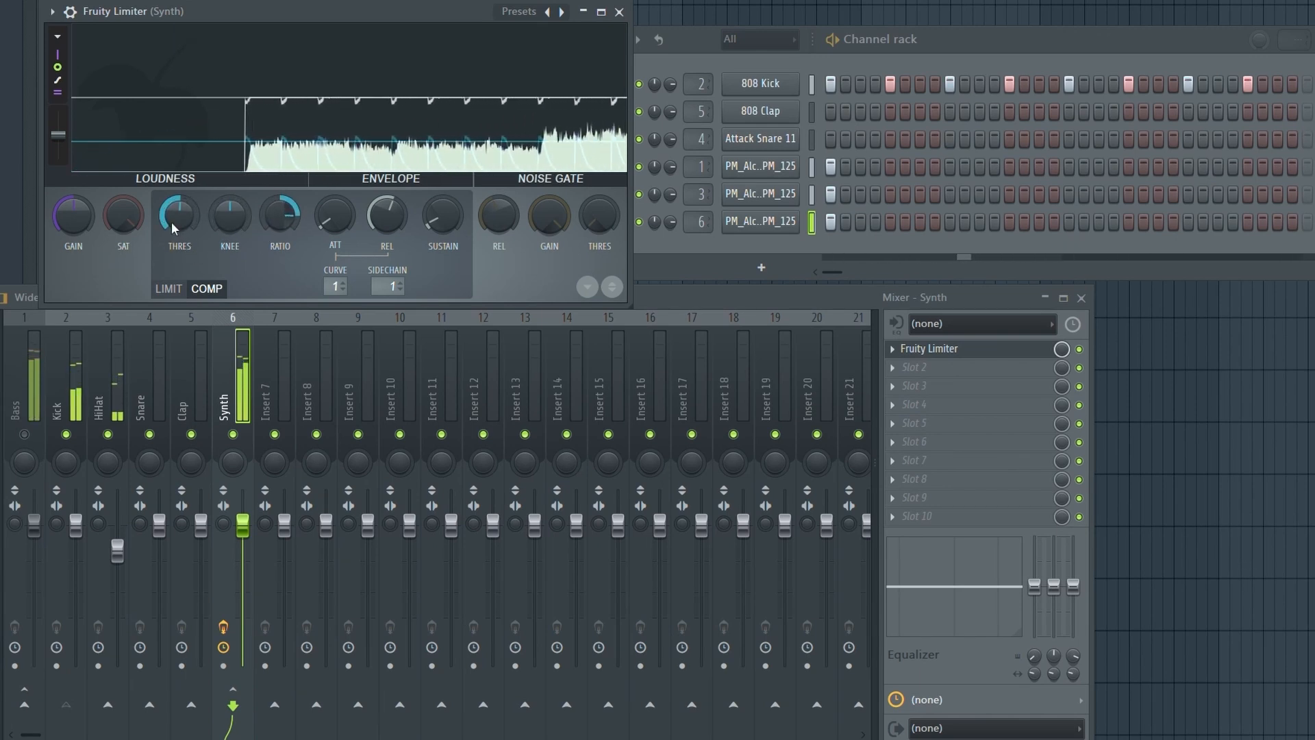
{"action": "left_click_drag", "start_coordinate": [172, 222], "coordinate": [172, 248]}
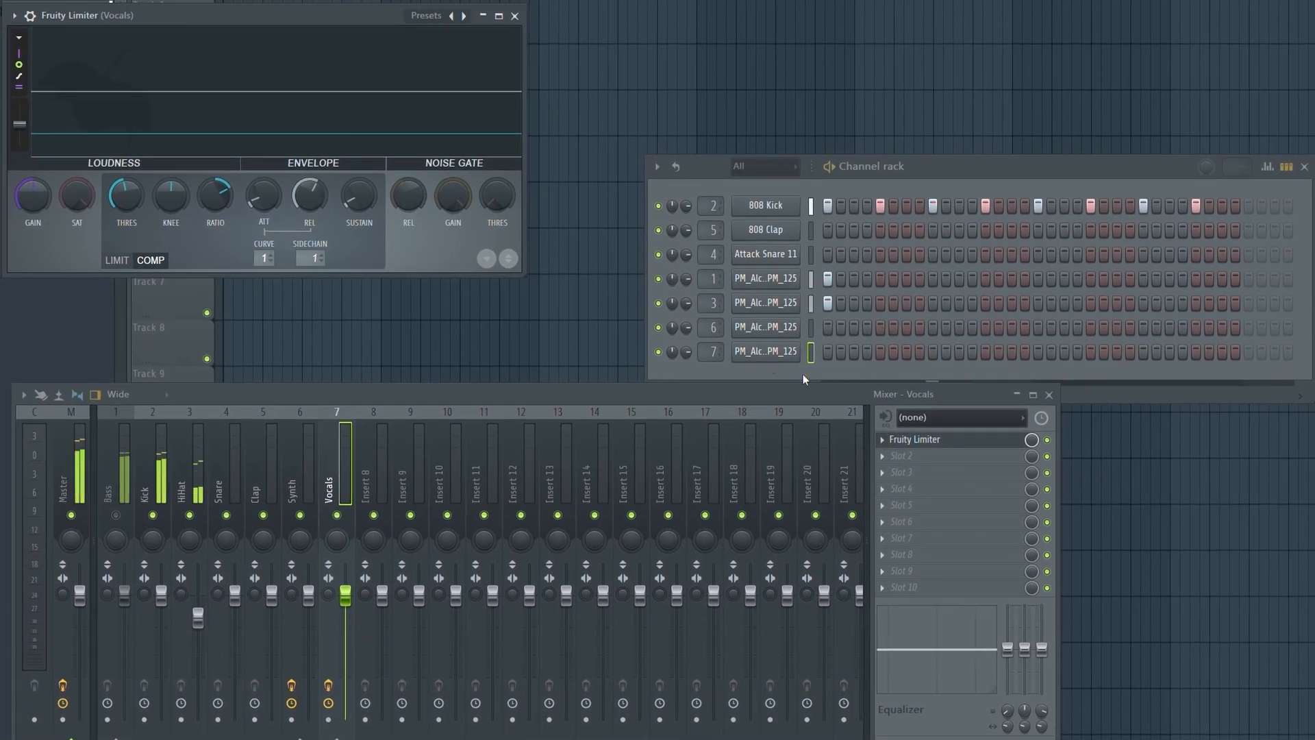
Bring the channel rack forward and raise the Vocals limiter's compression ratio.
{"action": "left_click", "coordinate": [830, 353]}
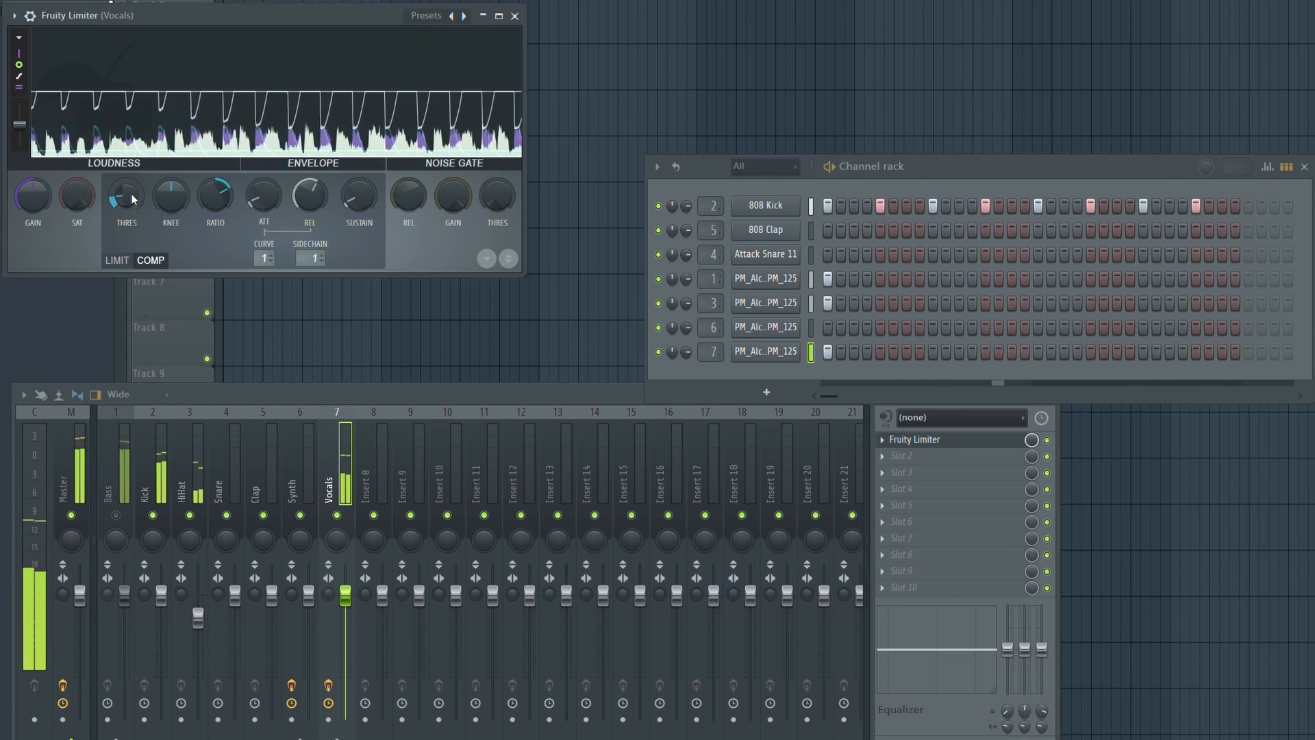
{"action": "left_click_drag", "start_coordinate": [214, 201], "coordinate": [214, 171]}
Push the Vocals ratio higher, then shorten the Bass limiter's release to about 187 ms and lower its threshold.
{"action": "left_click_drag", "start_coordinate": [126, 197], "coordinate": [126, 202]}
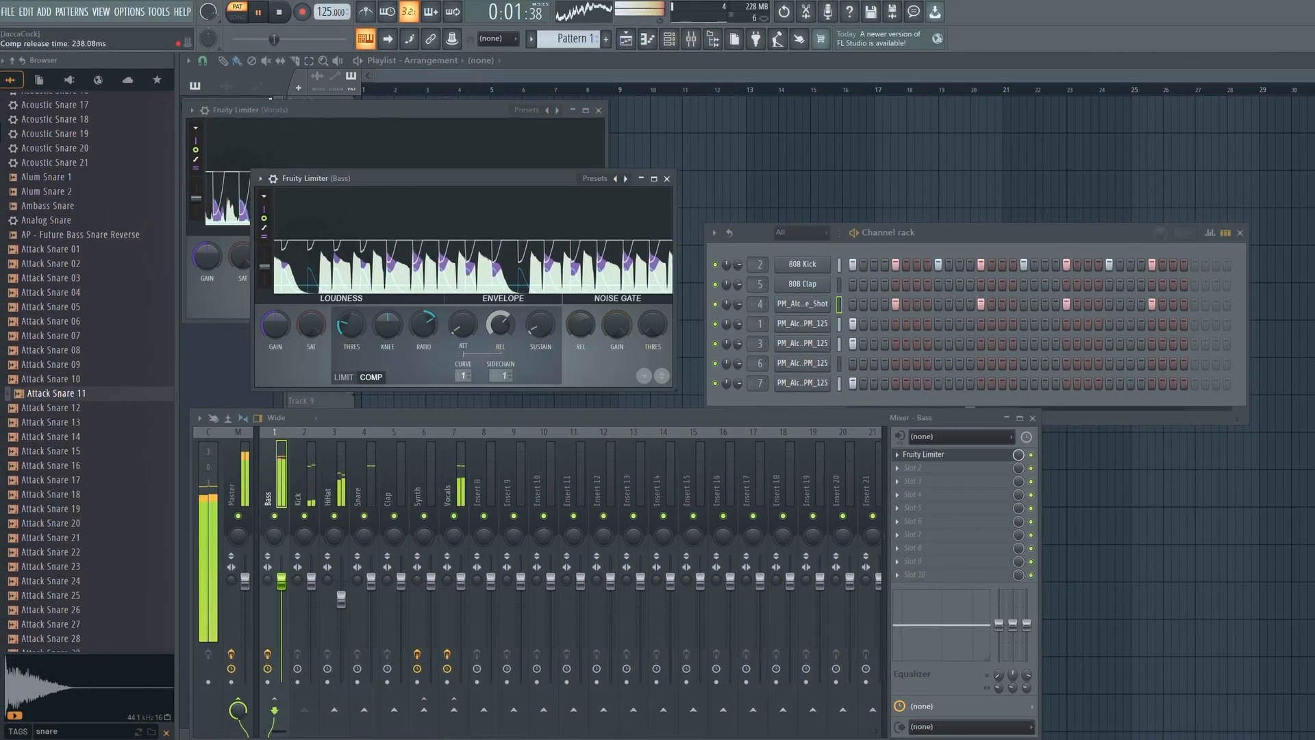
{"action": "left_click_drag", "start_coordinate": [500, 325], "coordinate": [500, 331]}
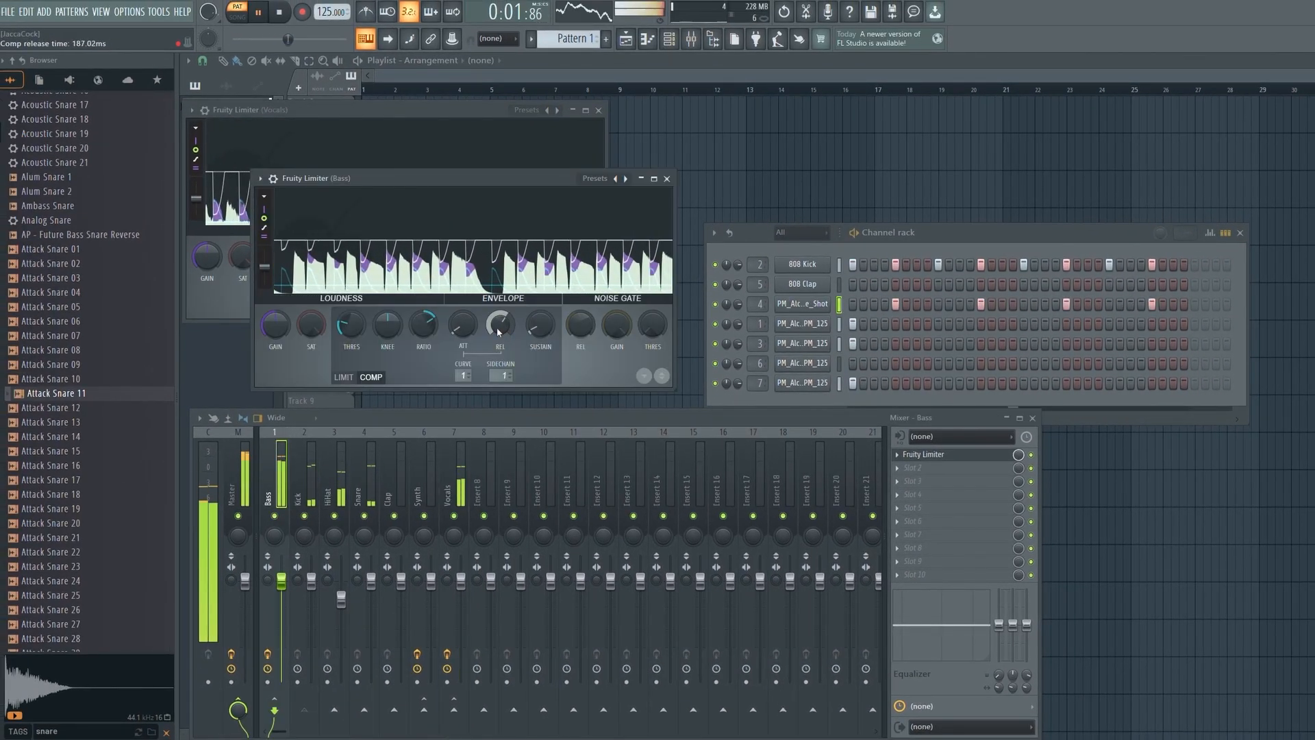
{"action": "left_click_drag", "start_coordinate": [352, 327], "coordinate": [351, 332]}
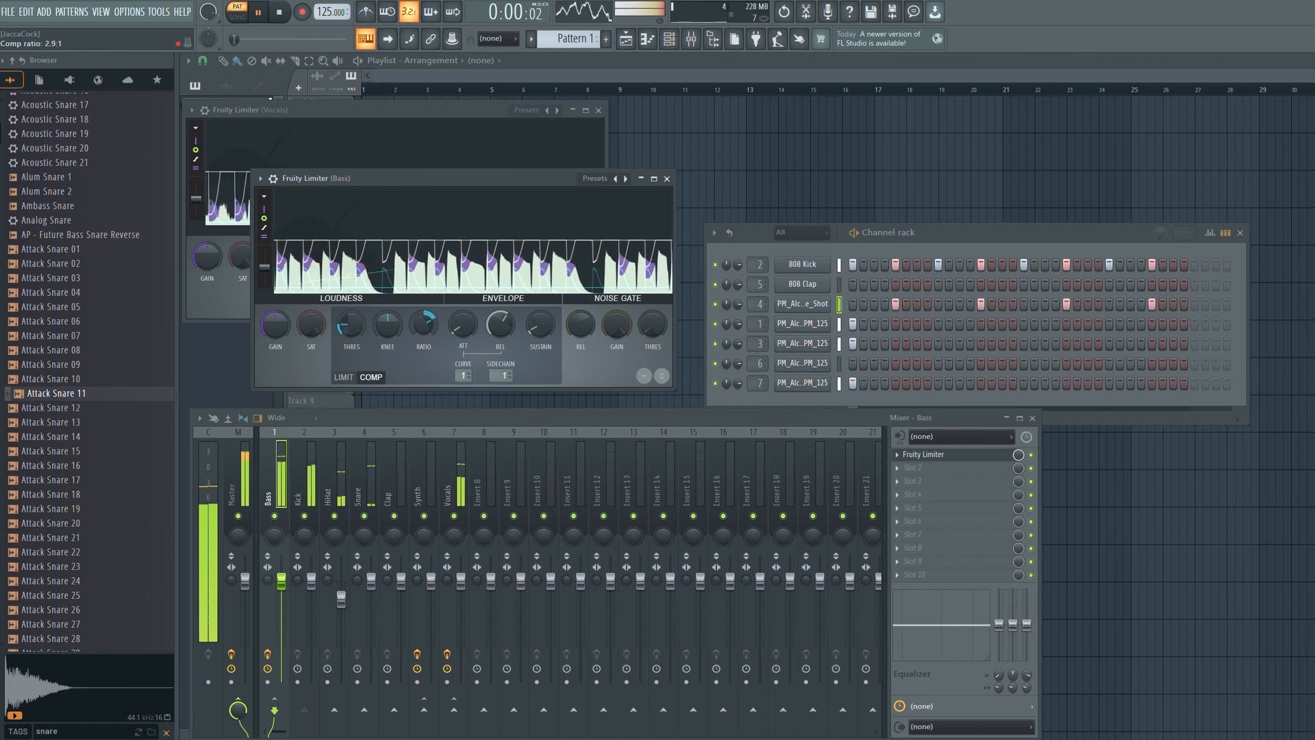